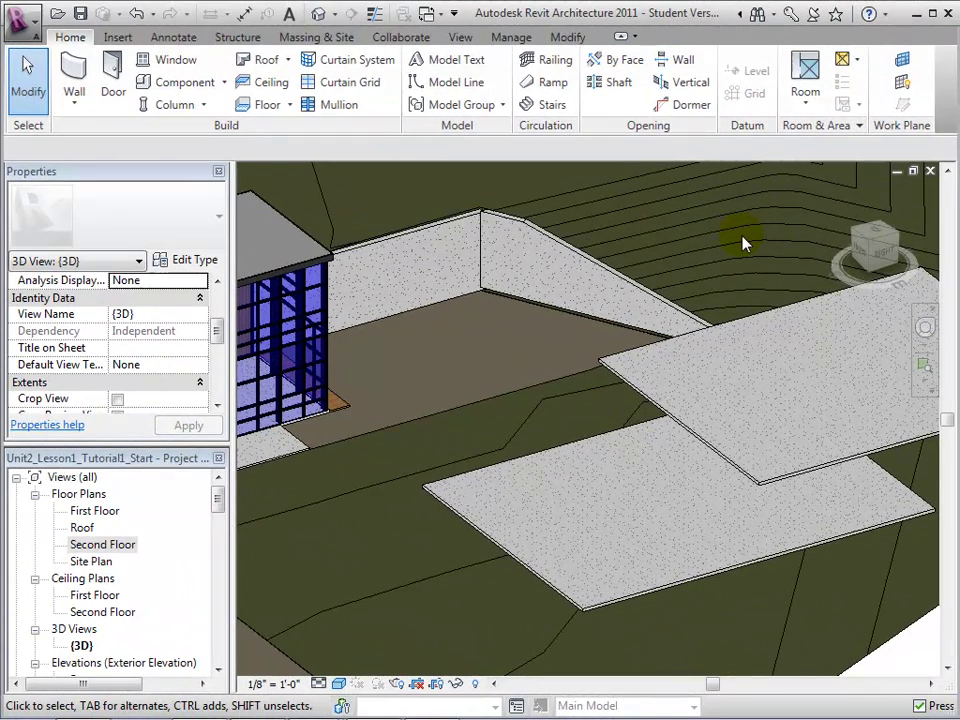
Open the First Floor plan and start a stair sketch with the Run tool at the large concrete slab
double_click(100, 511)
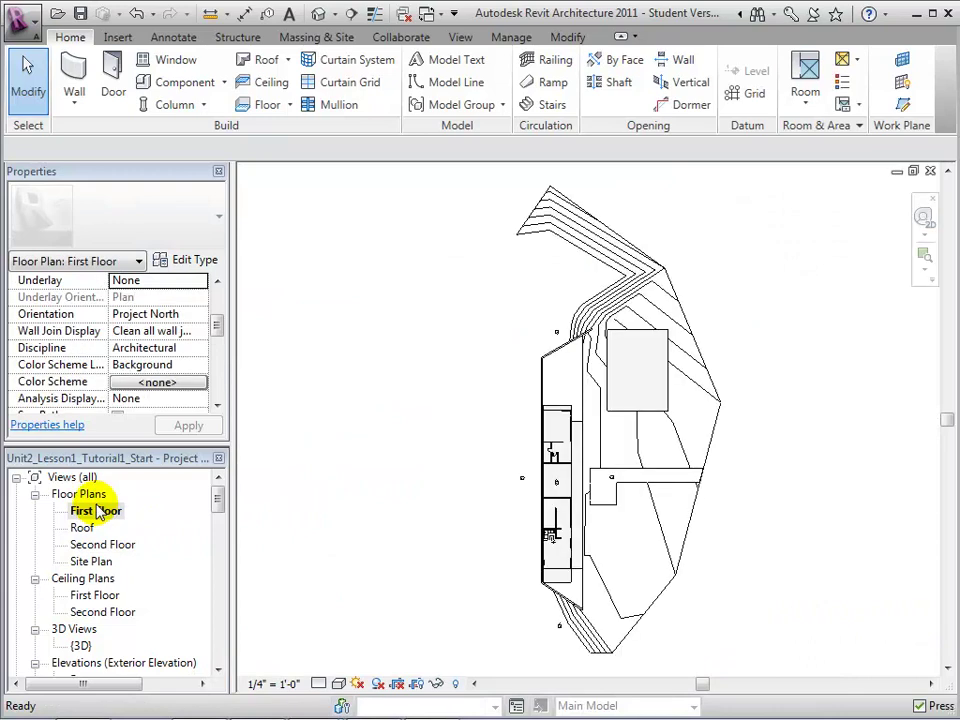
scroll(669, 399, "up", 5)
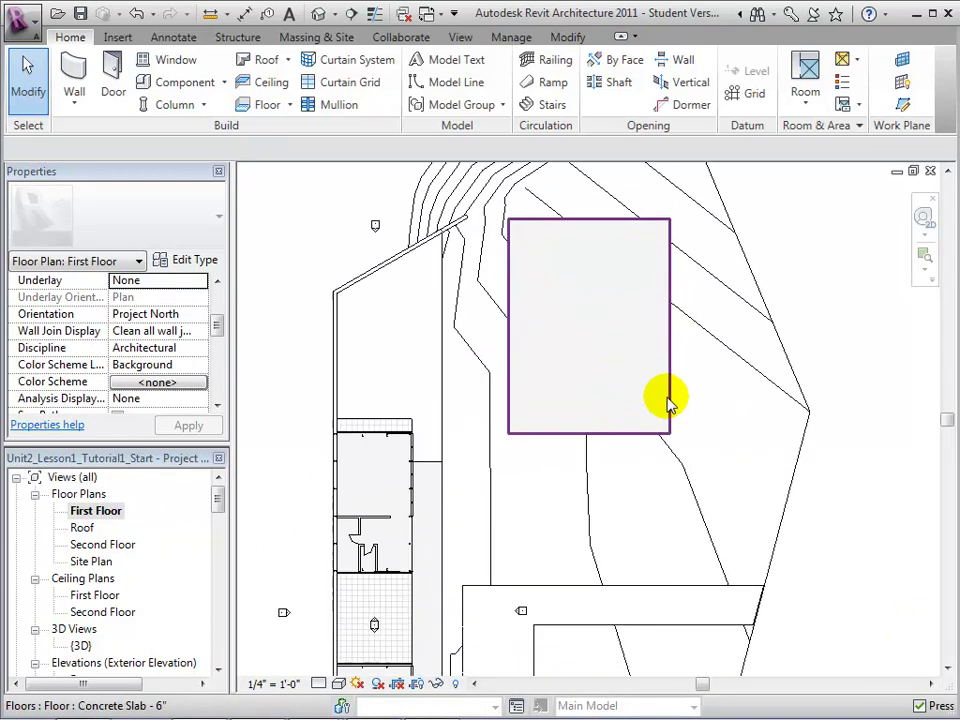
scroll(671, 401, "up", 3)
middle_click_drag(705, 430, 728, 567)
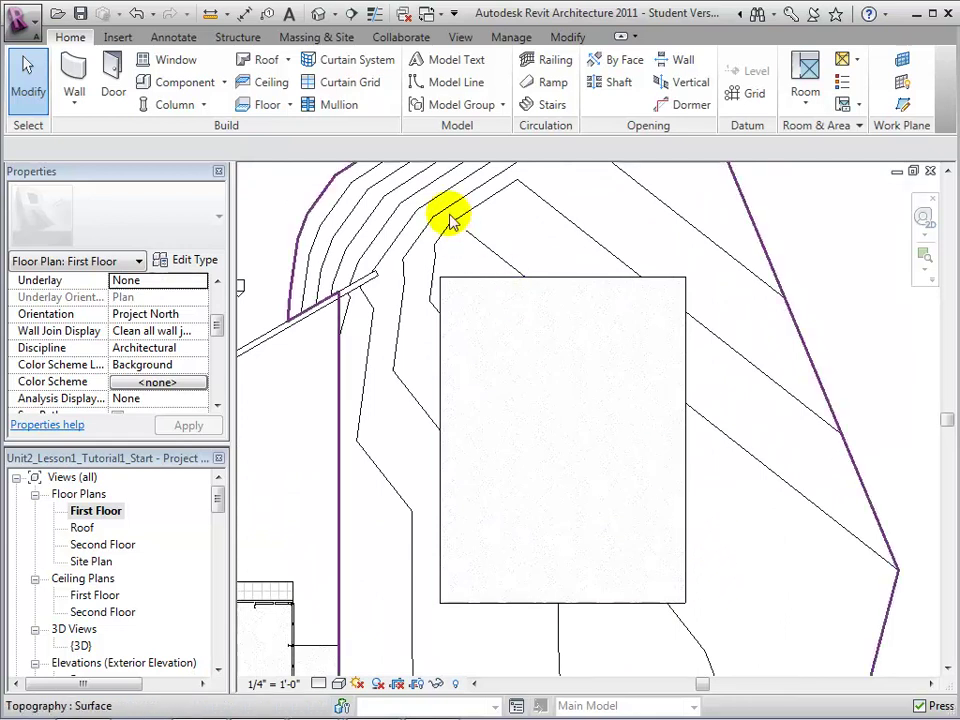
left_click(553, 106)
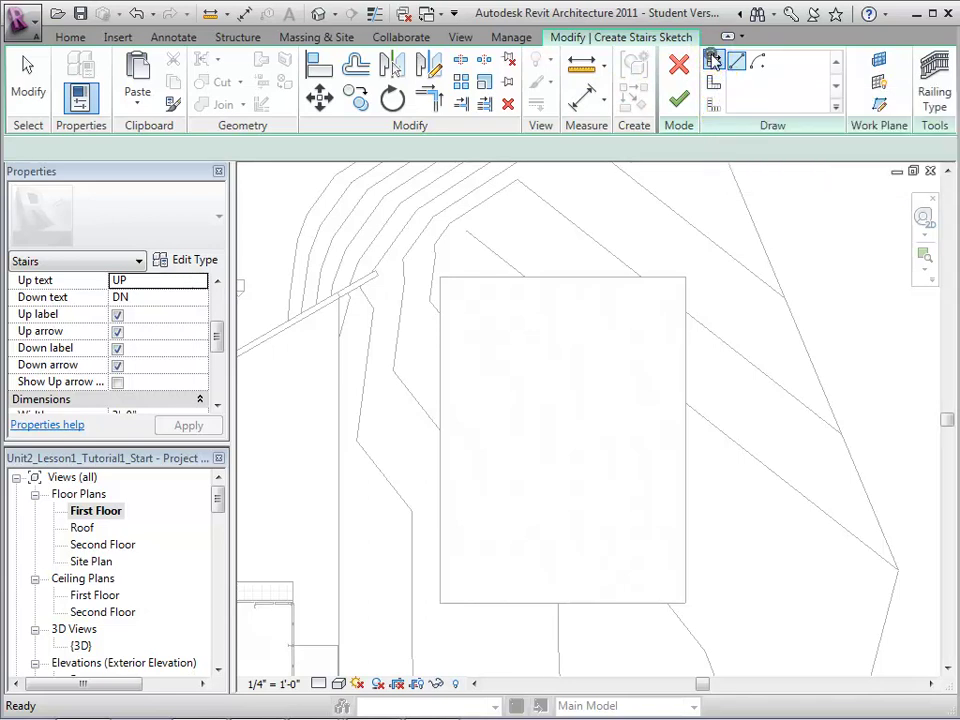
left_click(713, 61)
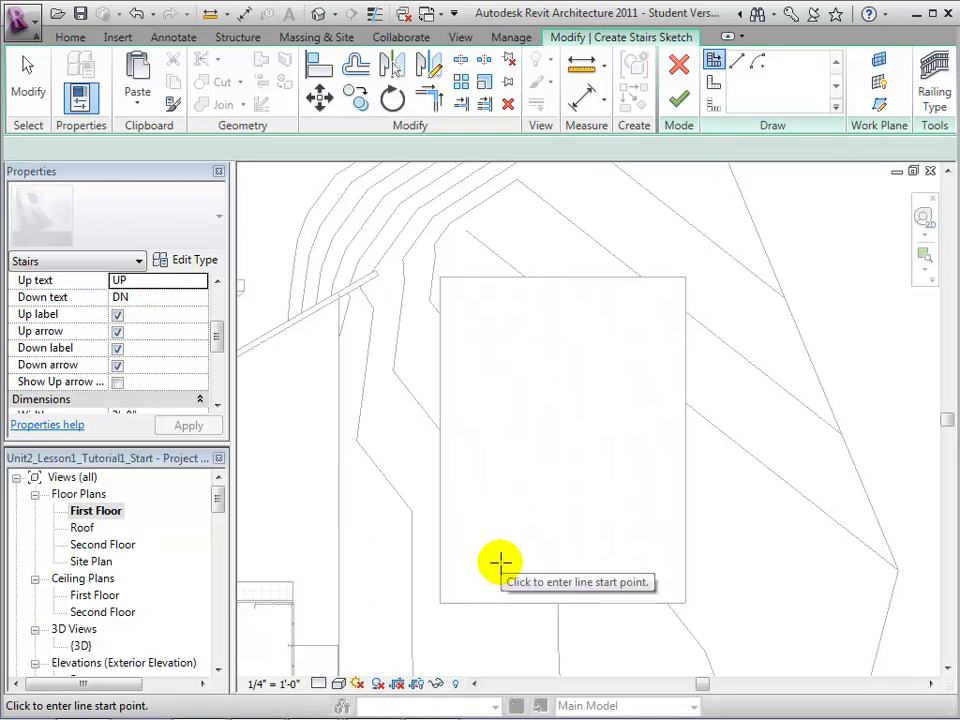
Sketch a straight 21-riser run going up the plan near the slab's lower-left corner and finish the stair
scroll(218, 325, "up", 2)
left_click_drag(218, 325, 175, 303)
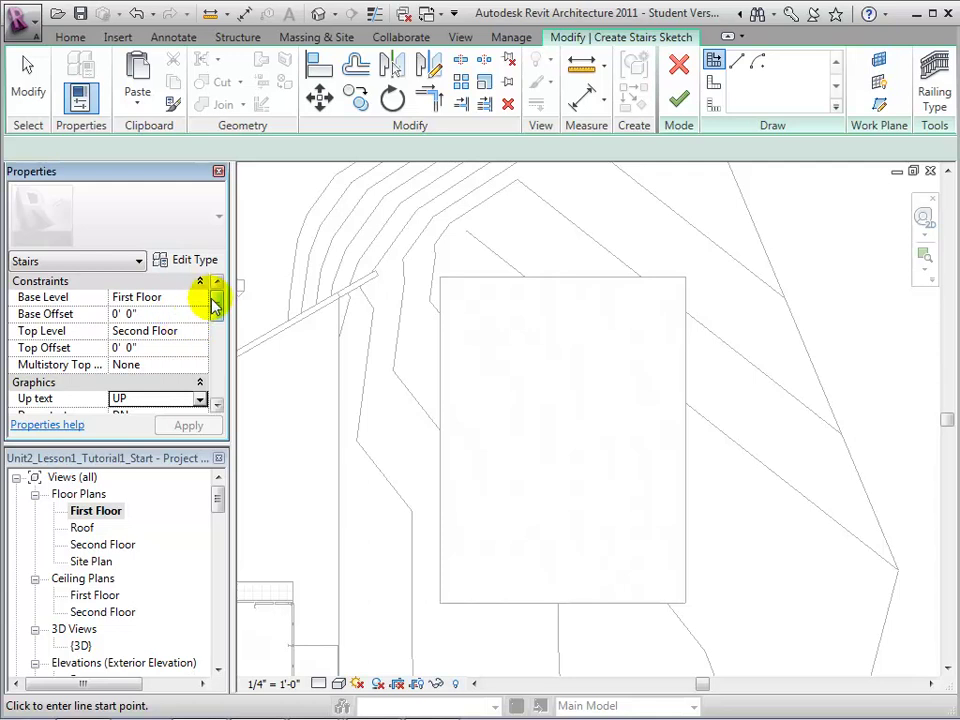
left_click_drag(218, 311, 218, 360)
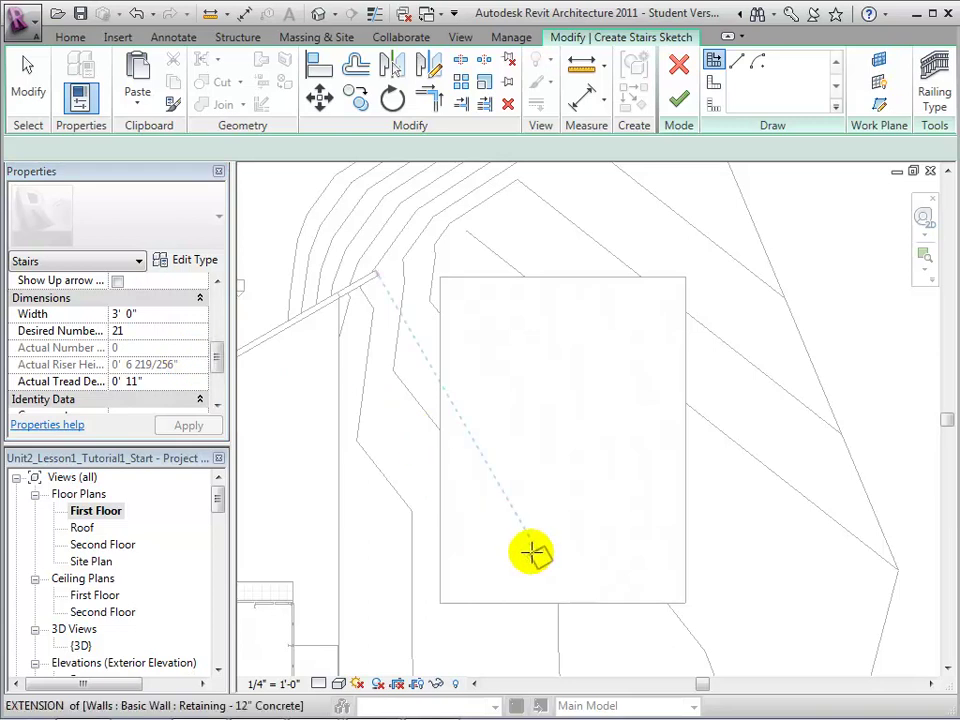
left_click(500, 556)
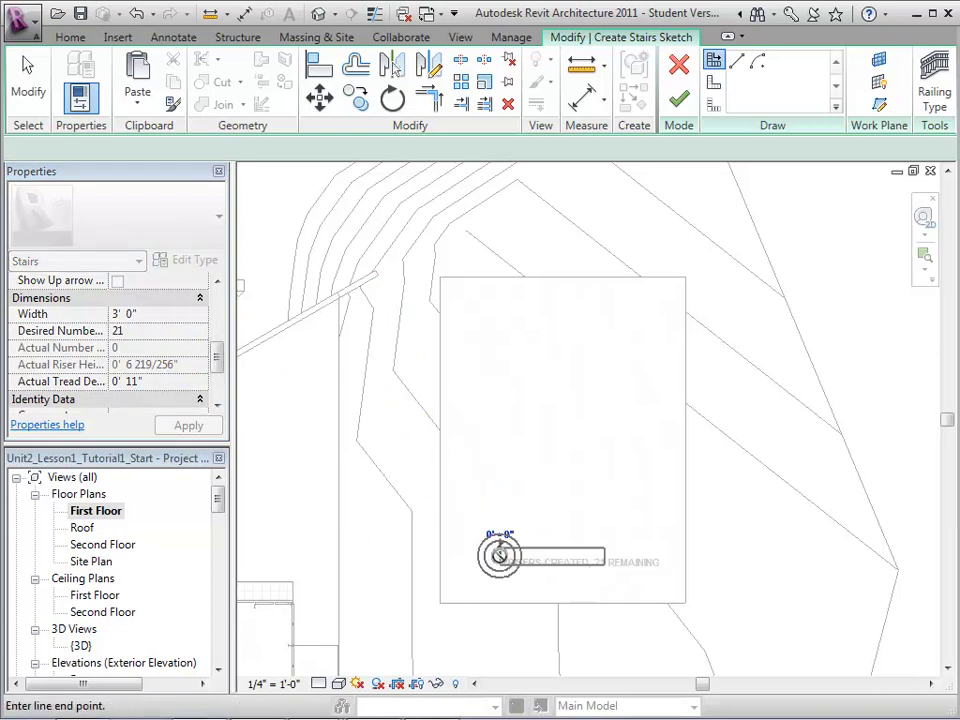
left_click(500, 450)
key("Escape")
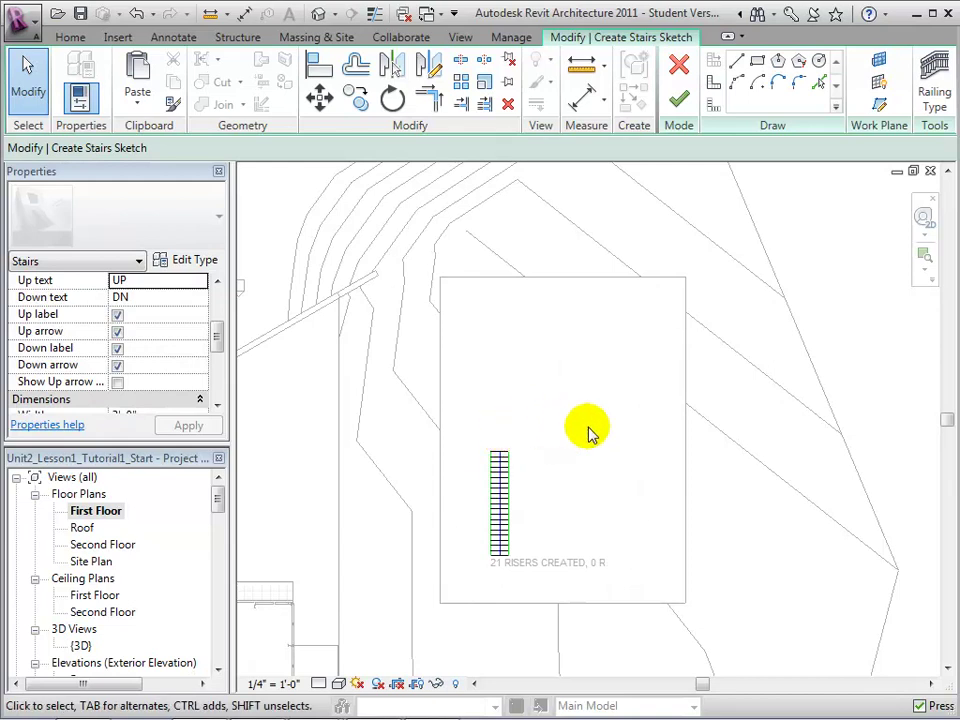
left_click(676, 99)
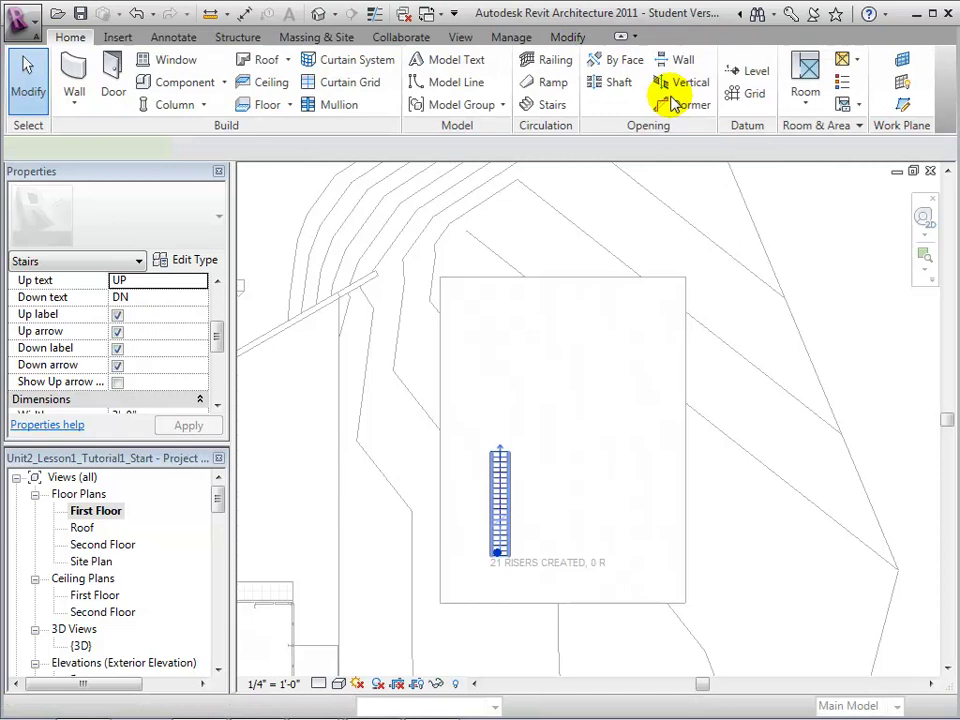
left_click(550, 527)
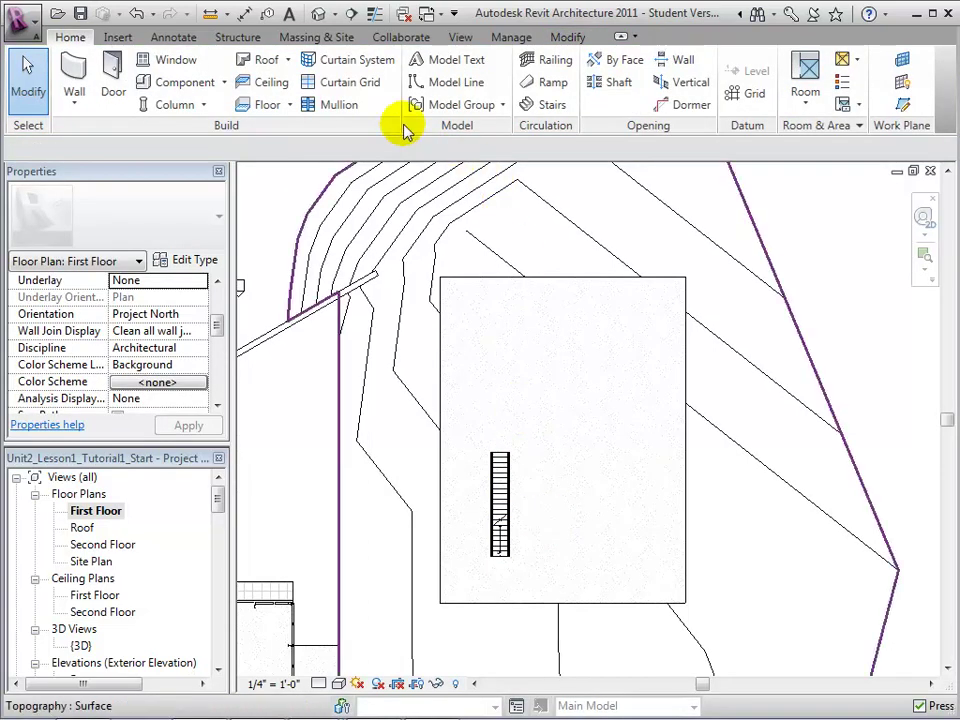
Examine the new stair and its railings in the default 3D view
left_click(320, 17)
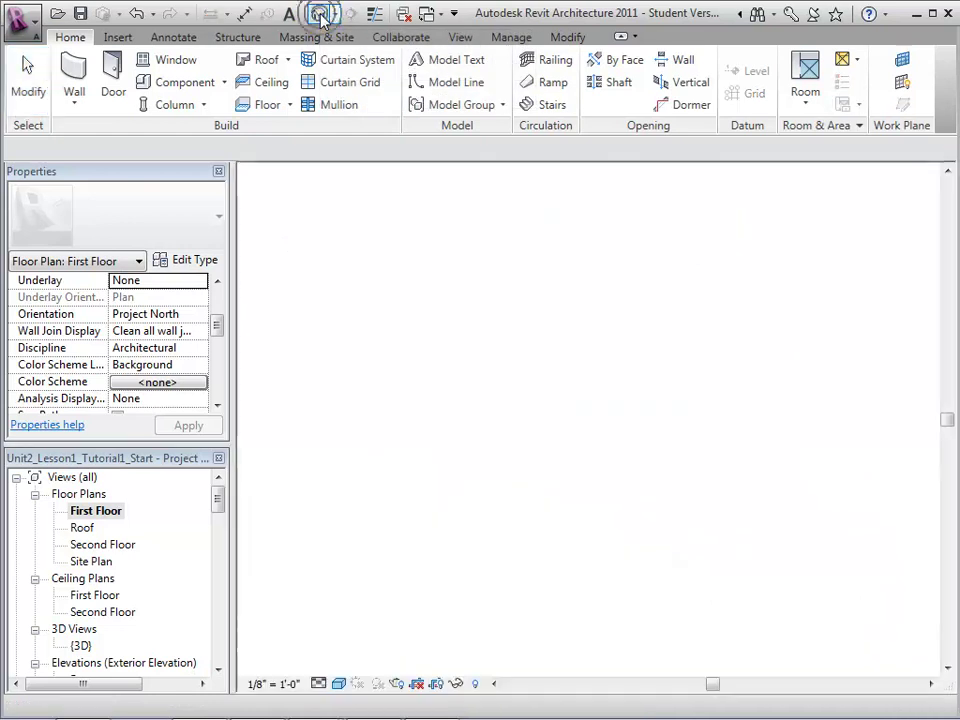
scroll(565, 515, "up", 5)
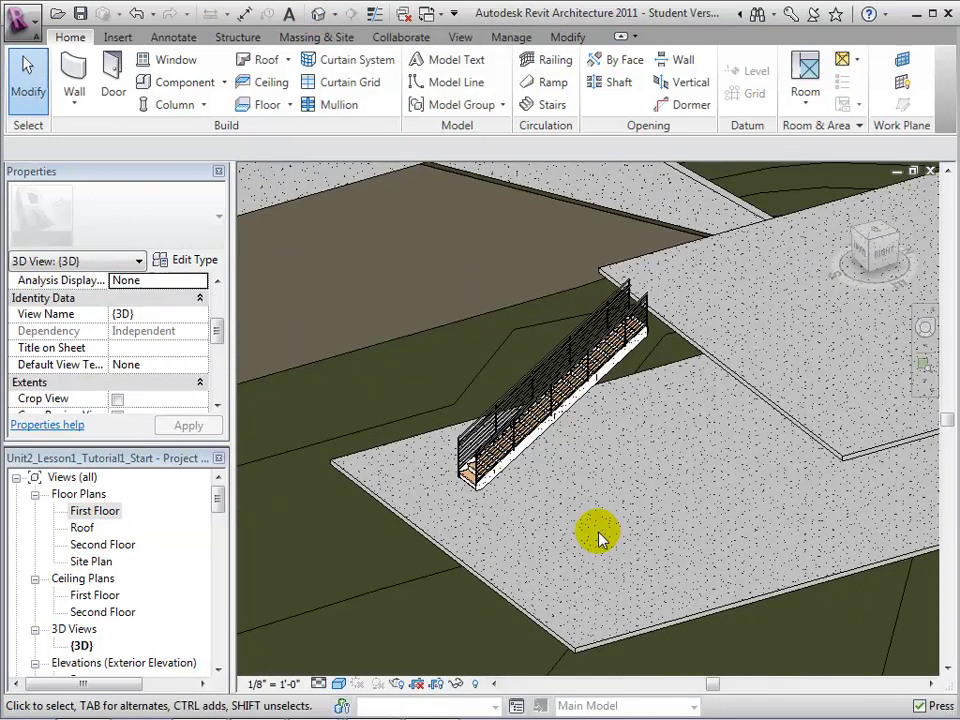
middle_click_drag(667, 387, 667, 475)
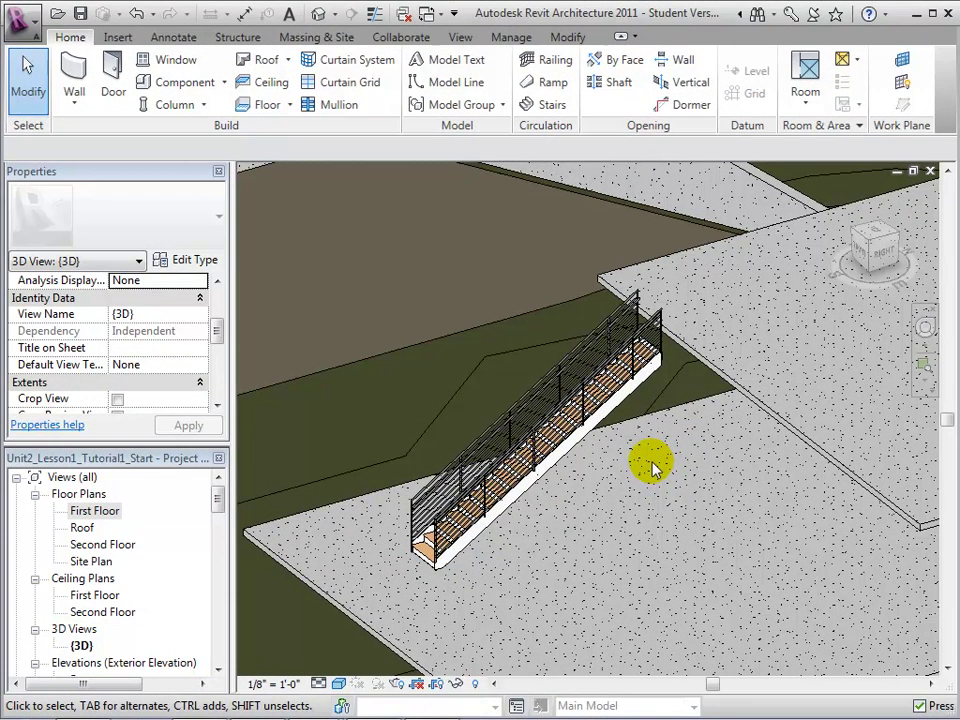
Return to the First Floor plan and flip the stair's up direction so it climbs toward the slab's lower edge
left_click(98, 513)
double_click(98, 513)
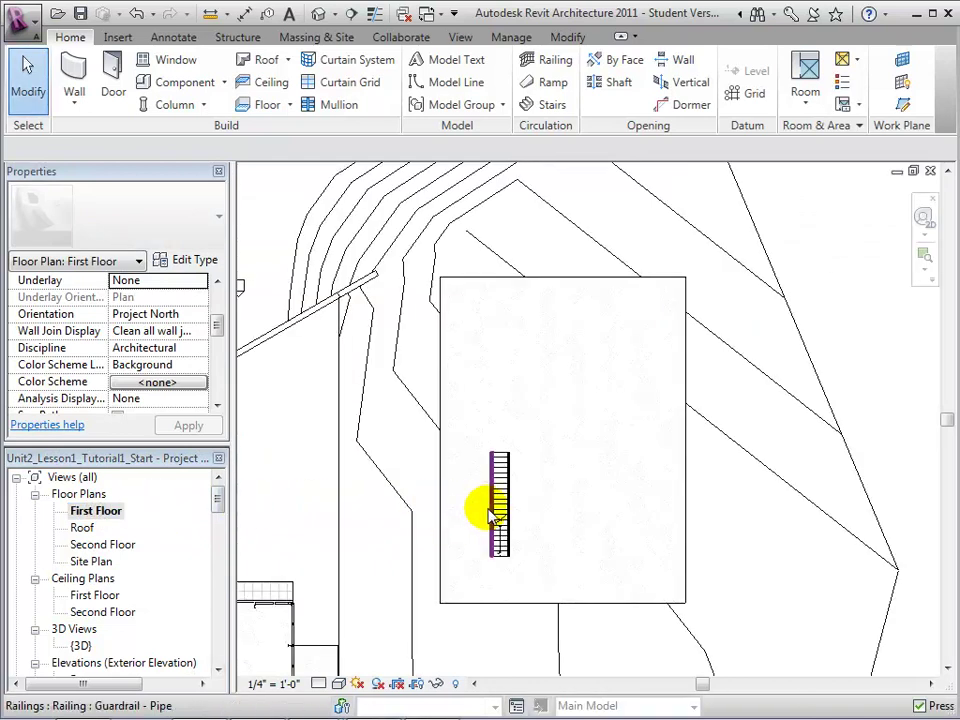
left_click(499, 520)
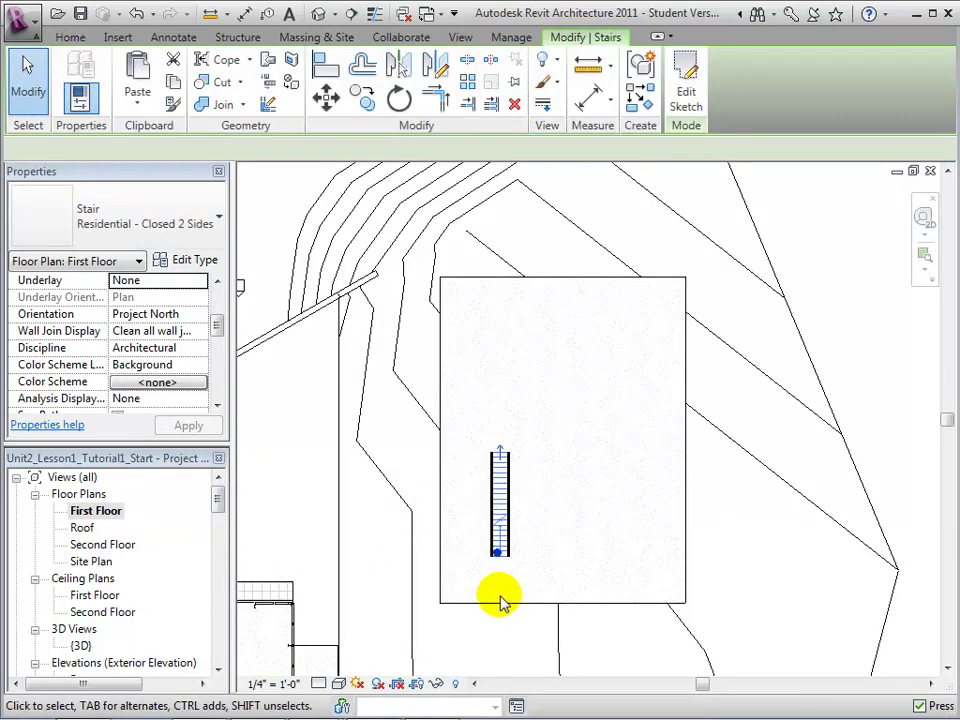
scroll(499, 590, "up", 1)
scroll(497, 582, "up", 2)
middle_click_drag(495, 579, 506, 639)
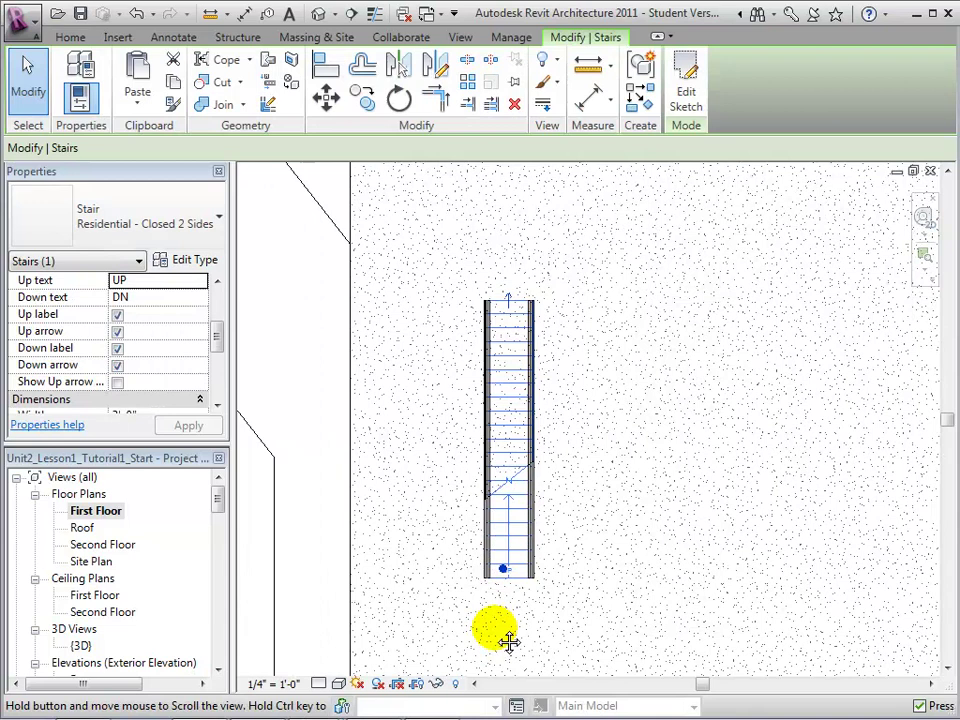
scroll(497, 635, "up", 1)
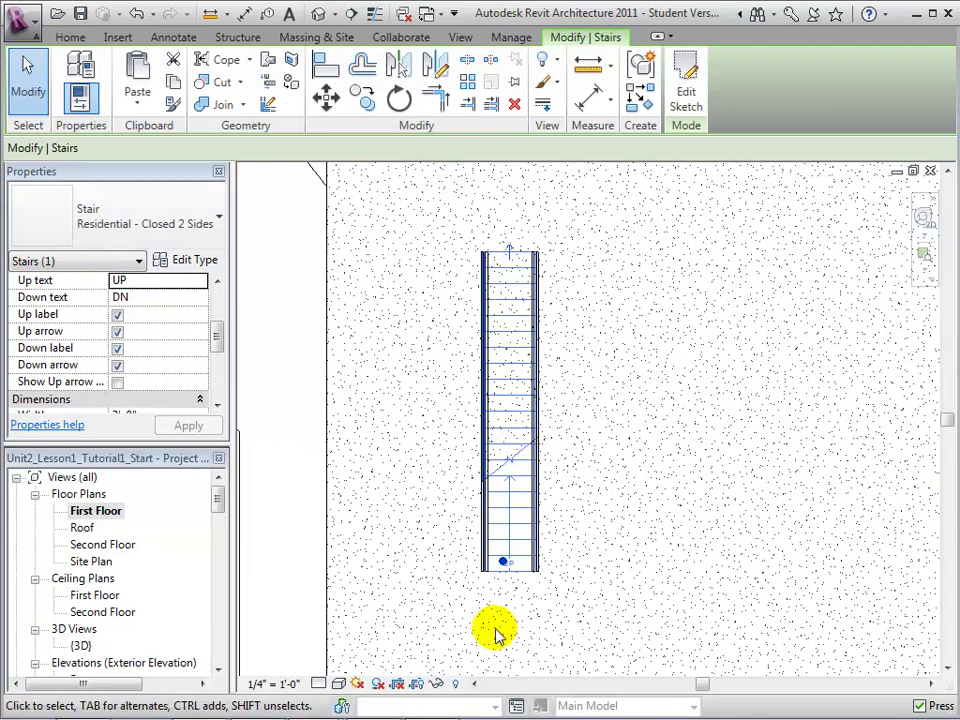
left_click(509, 252)
left_click(436, 315)
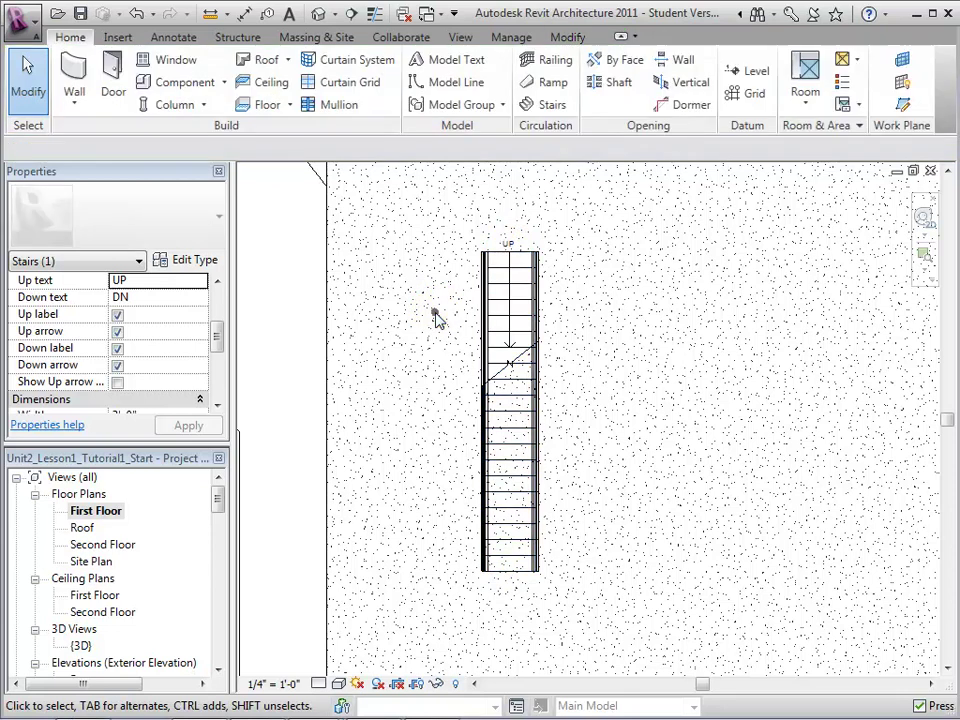
Check the direction of the flipped stair in the default 3D view
left_click(319, 15)
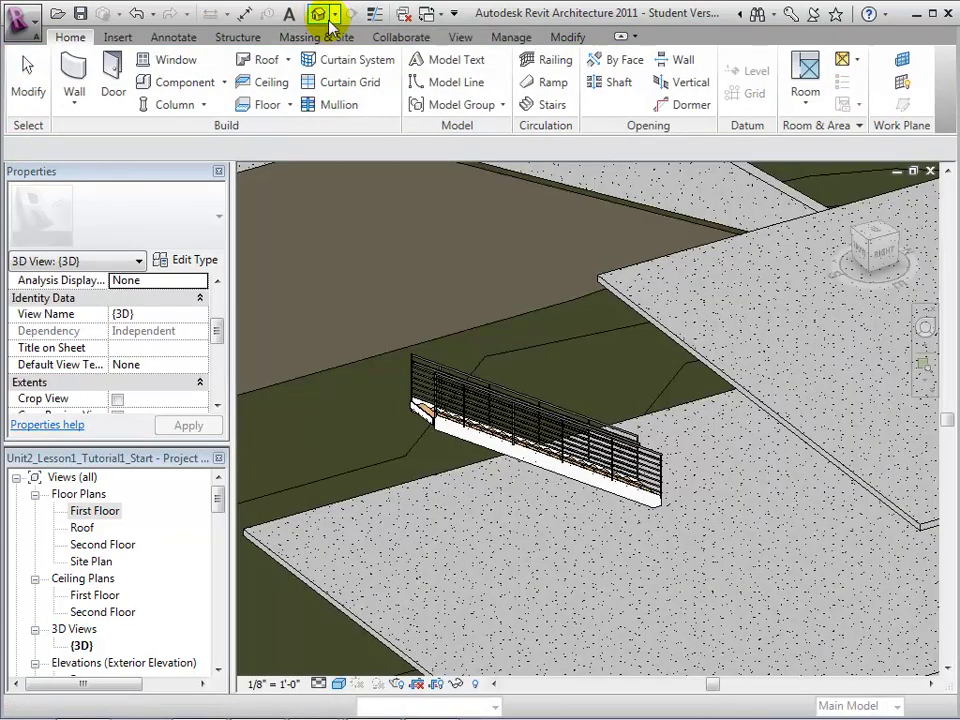
scroll(510, 493, "up", 3)
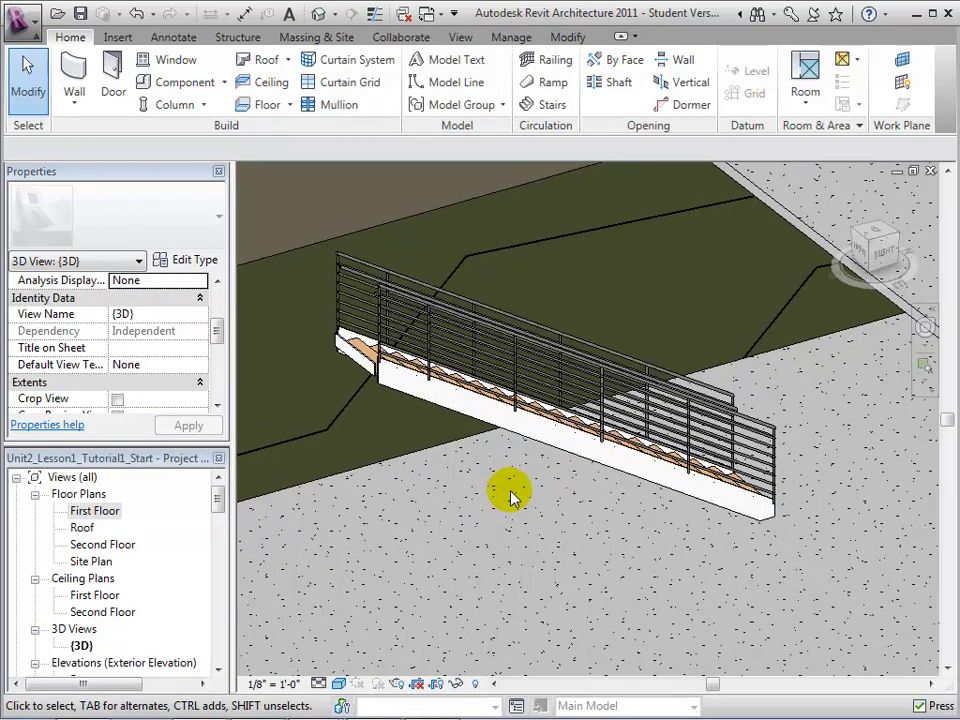
scroll(510, 493, "down", 2)
scroll(510, 493, "down", 1)
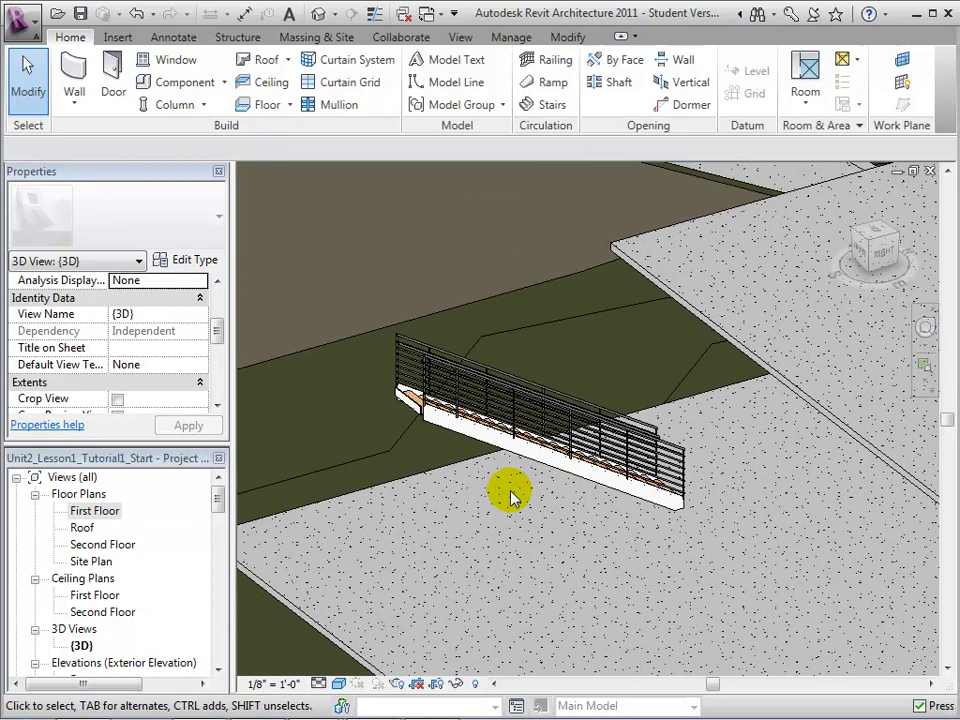
Flip the stair's up direction again in the First Floor plan so it climbs up the plan
double_click(96, 511)
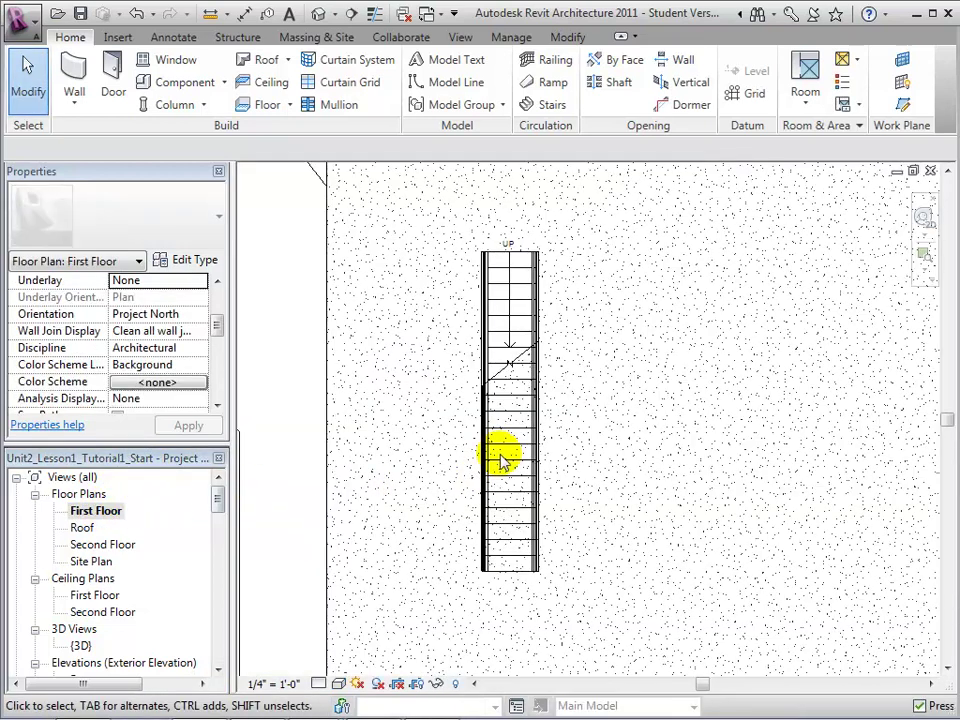
left_click(508, 447)
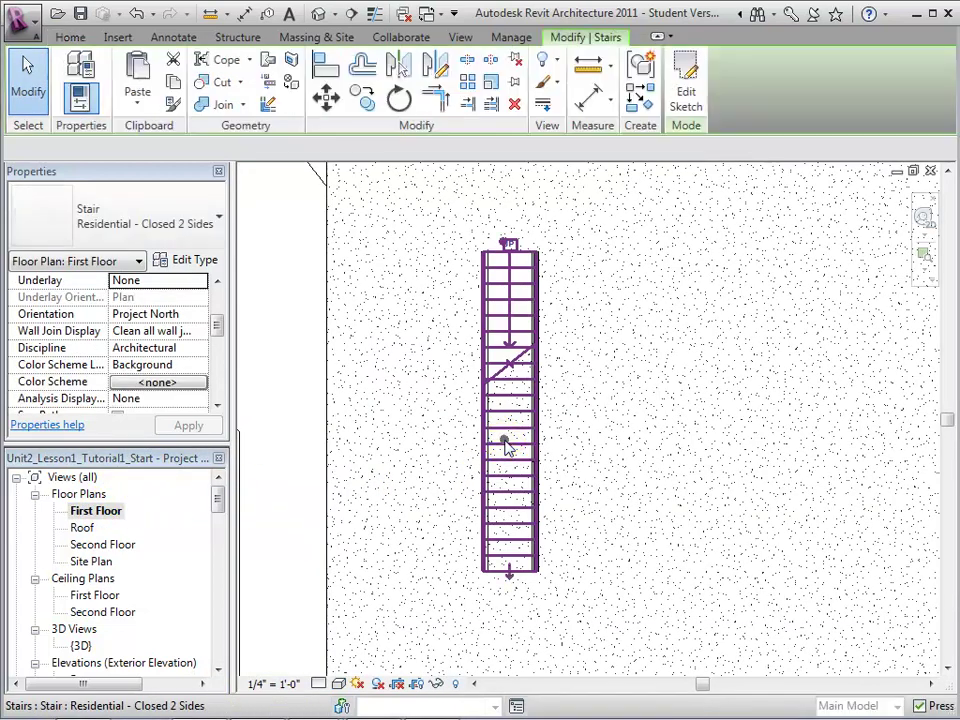
left_click(509, 575)
scroll(662, 426, "down", 1)
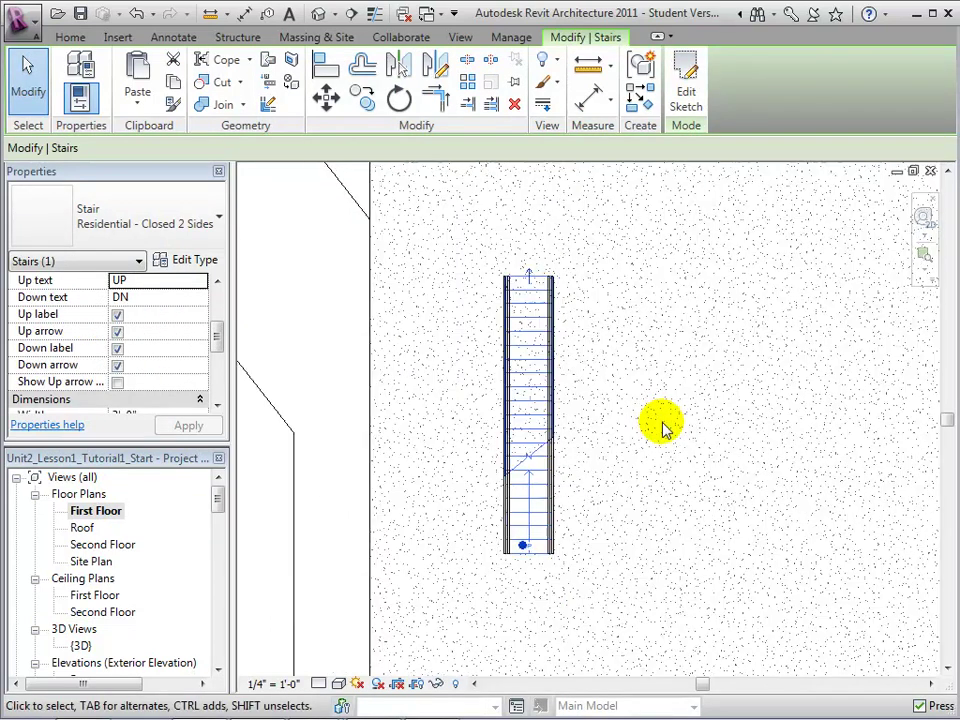
middle_click_drag(671, 379, 615, 477)
scroll(668, 472, "down", 1)
scroll(669, 469, "down", 1)
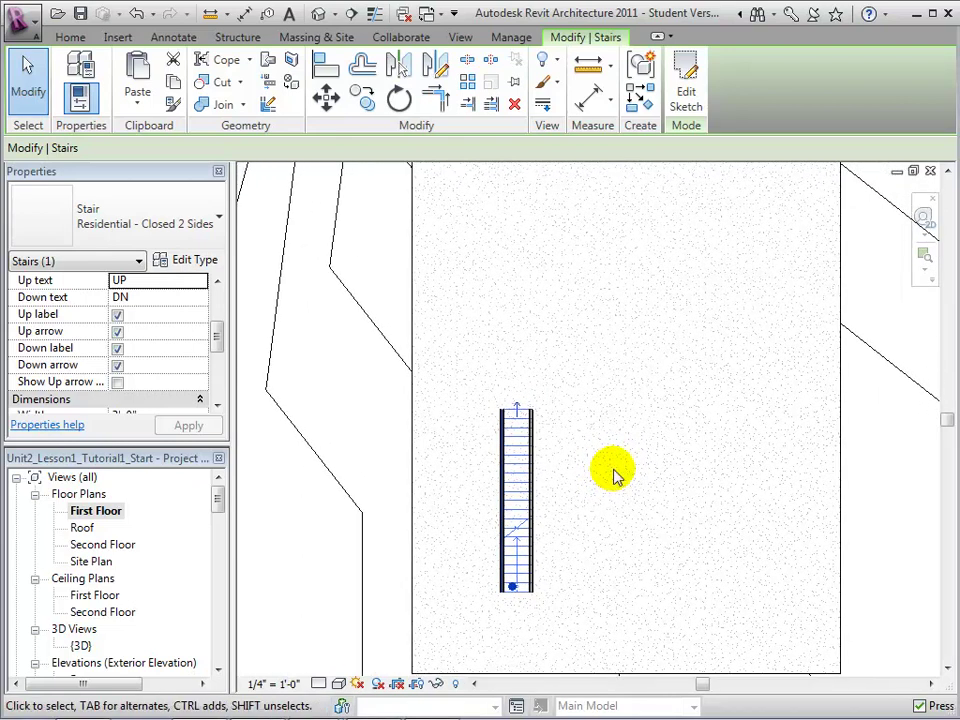
Set the underlay of the First Floor plan view to Second Floor and apply it
left_click(372, 440)
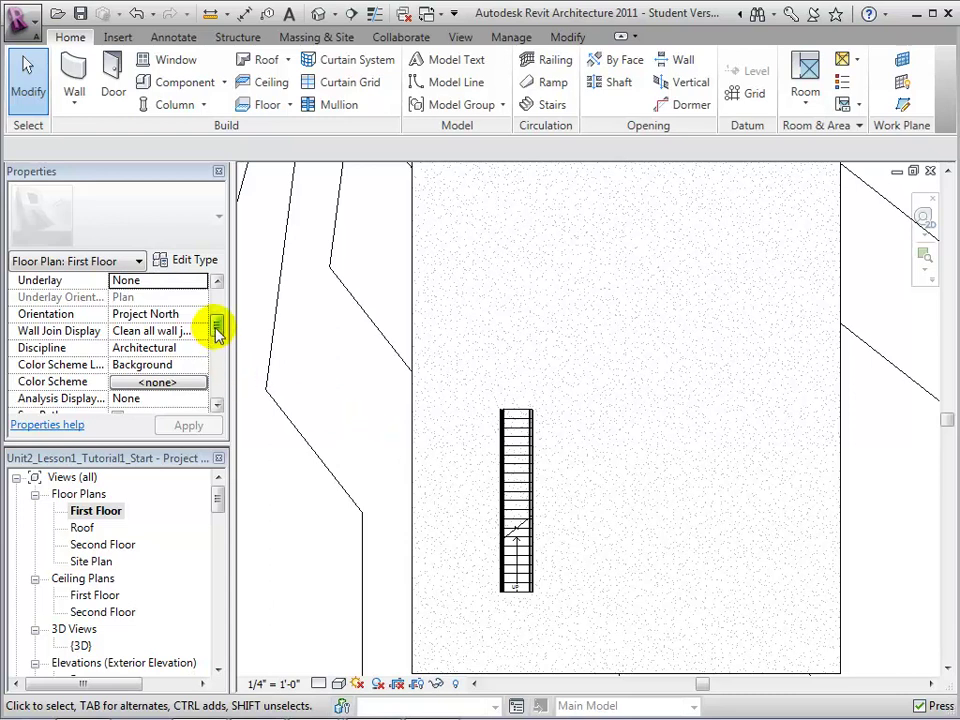
left_click_drag(217, 330, 218, 313)
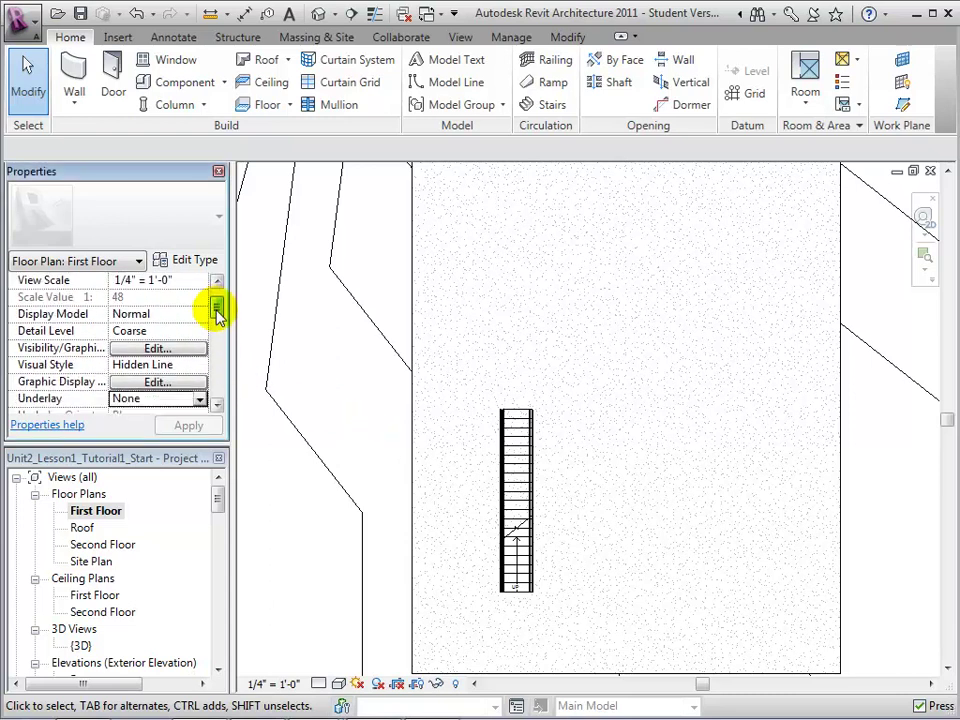
left_click(202, 400)
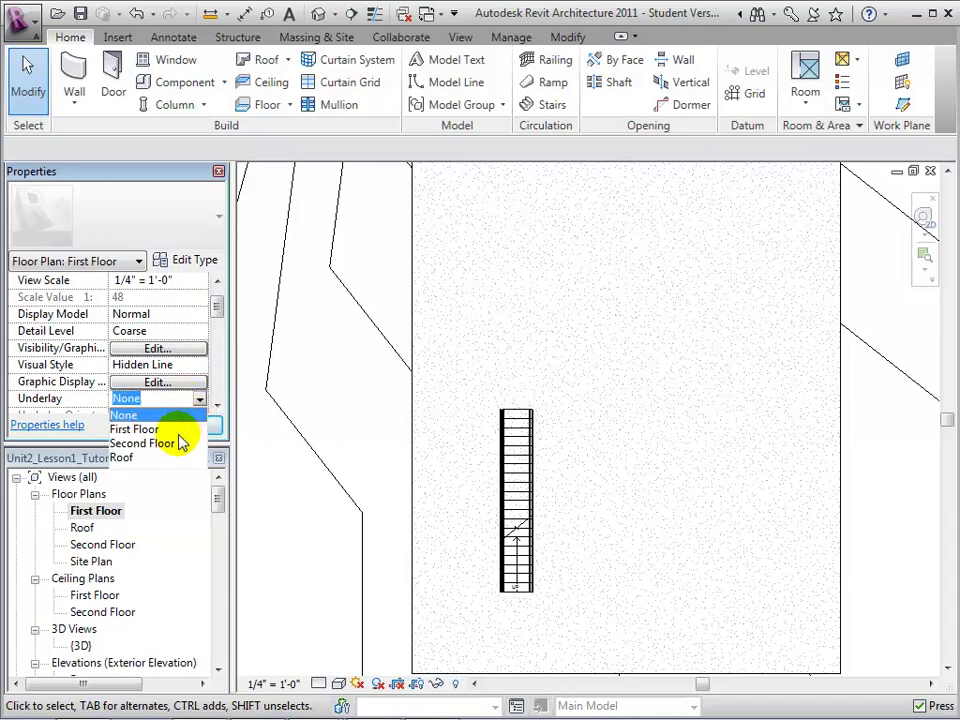
left_click(170, 443)
left_click(182, 428)
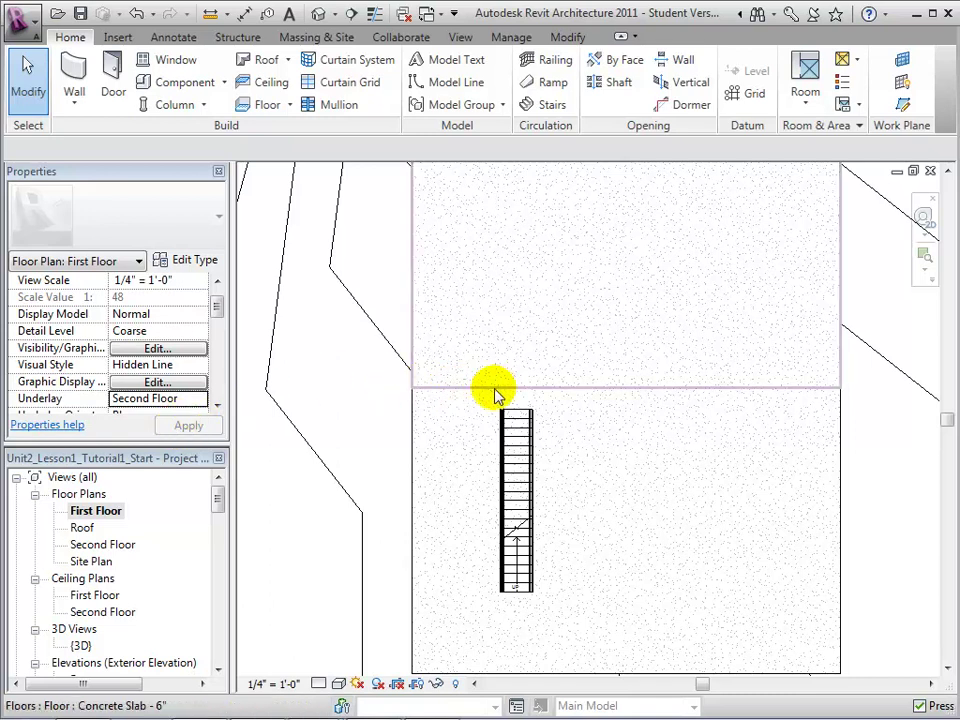
Move the stair straight up the plan from the midpoint of its top riser onto the second-floor slab edge
left_click(516, 453)
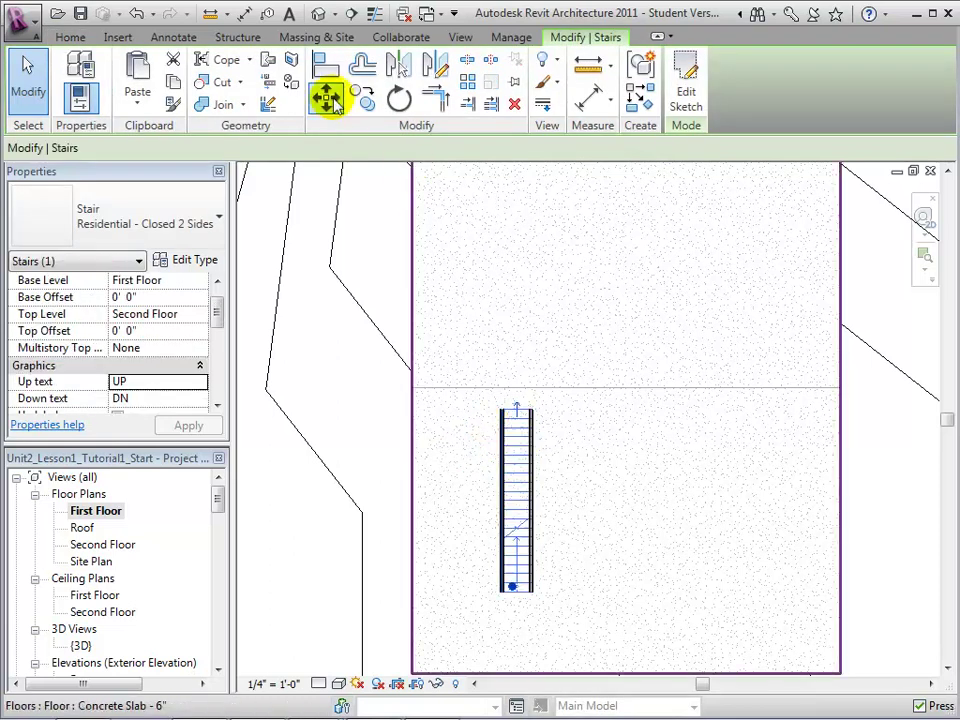
left_click(327, 100)
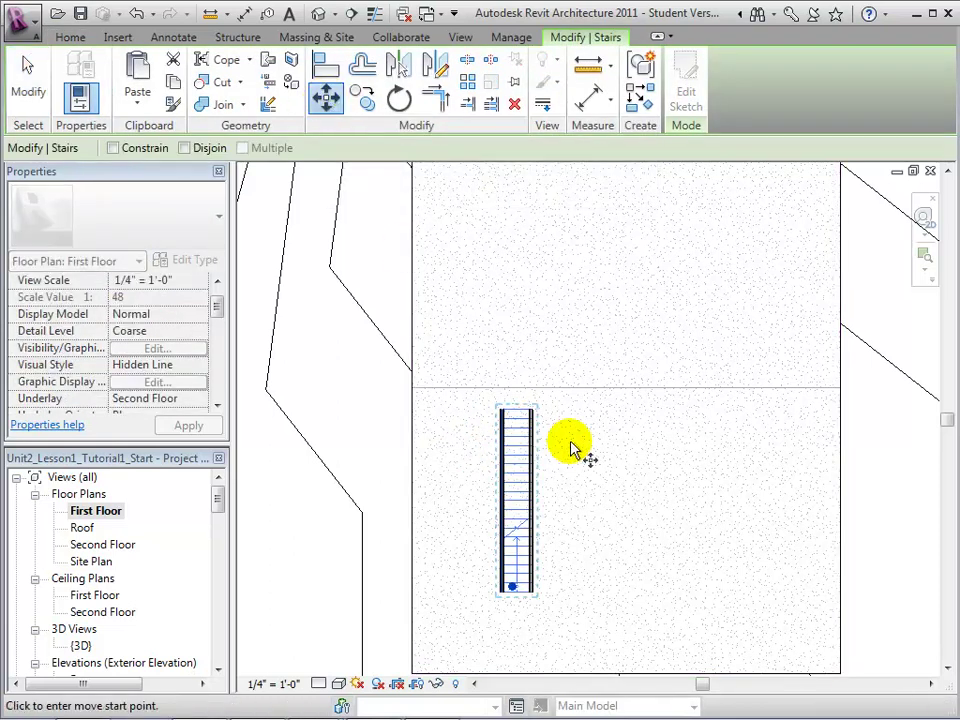
scroll(578, 440, "up", 1)
scroll(578, 440, "up", 2)
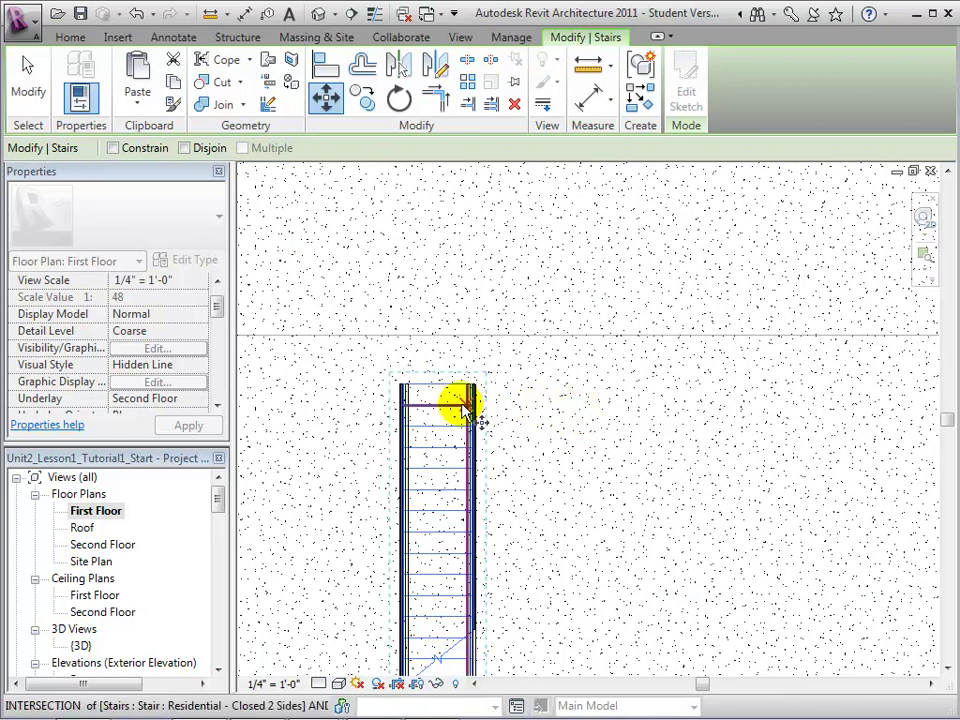
left_click(437, 390)
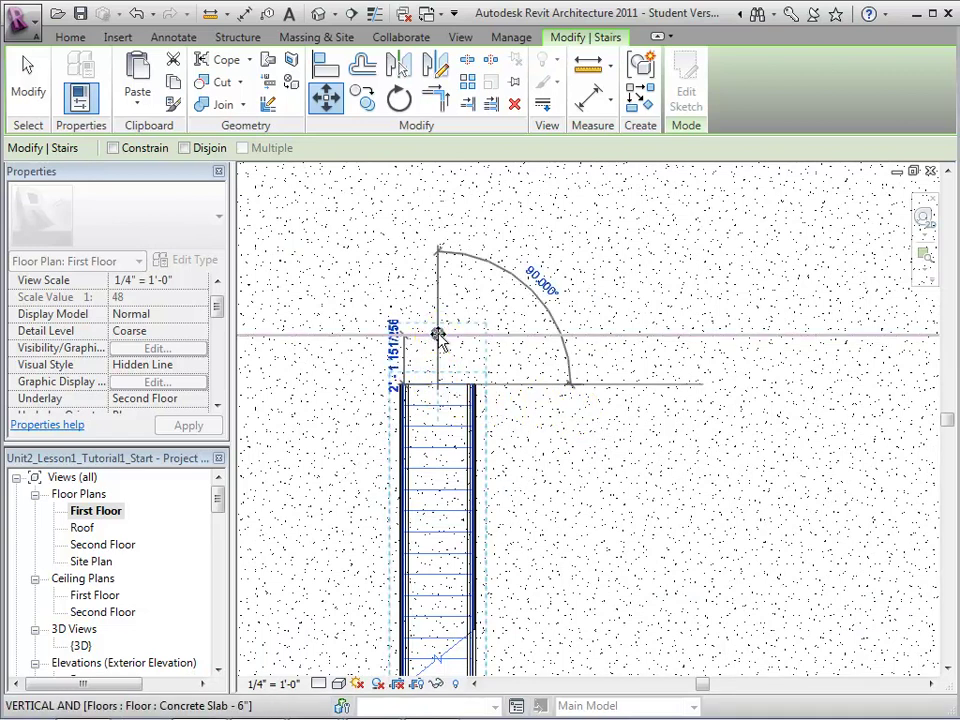
left_click(437, 335)
left_click(613, 452)
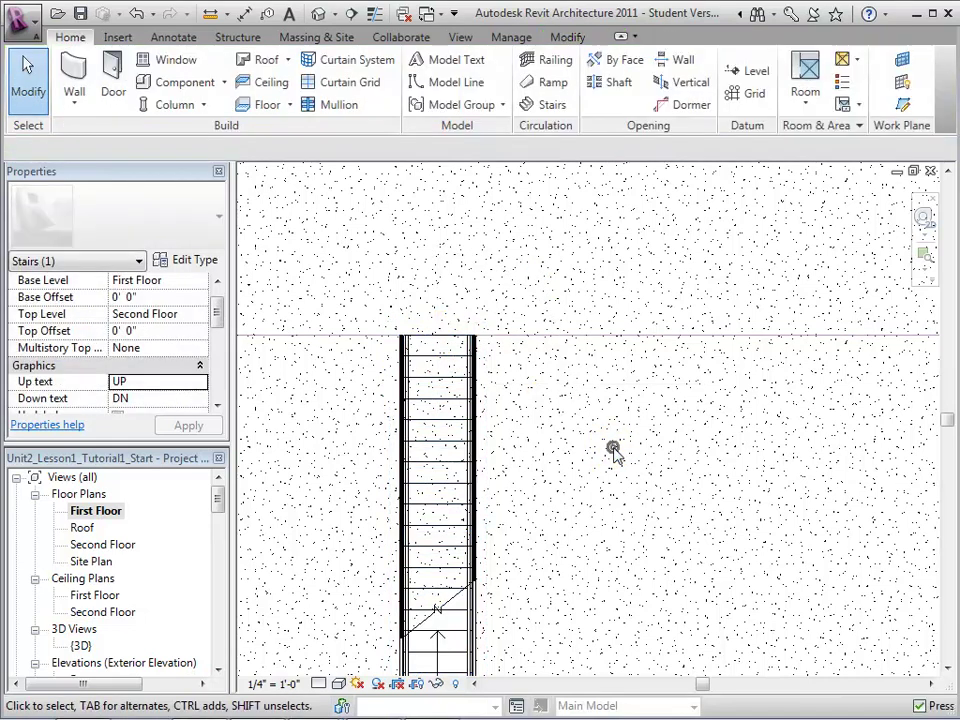
Check the straight stair against the second-floor slab edge in the default 3D view and return to the First Floor plan
left_click(320, 15)
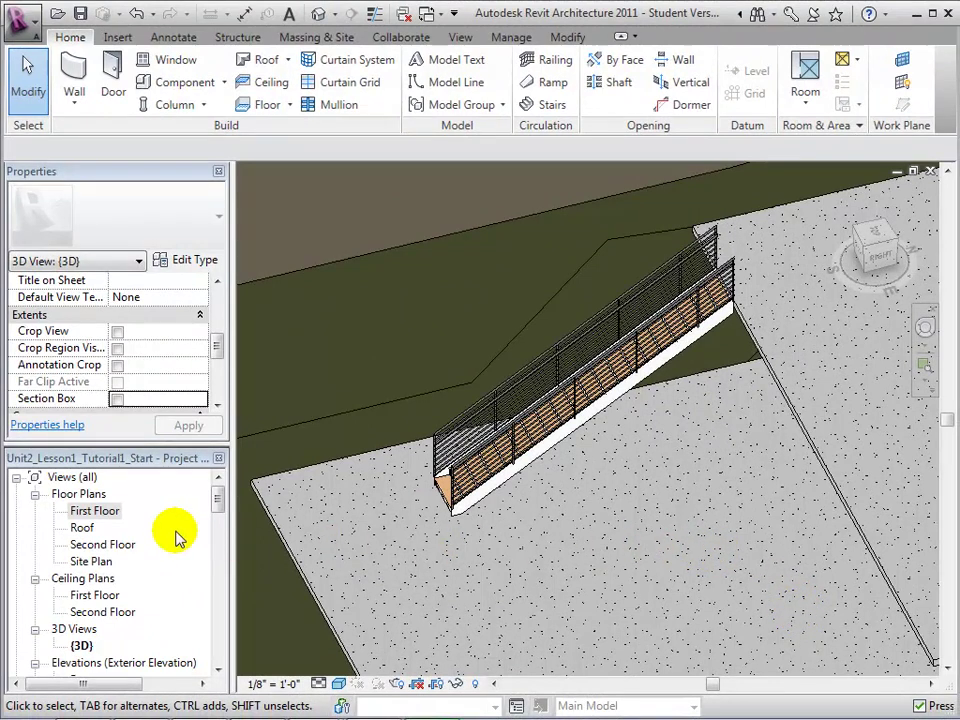
left_click(100, 511)
double_click(100, 511)
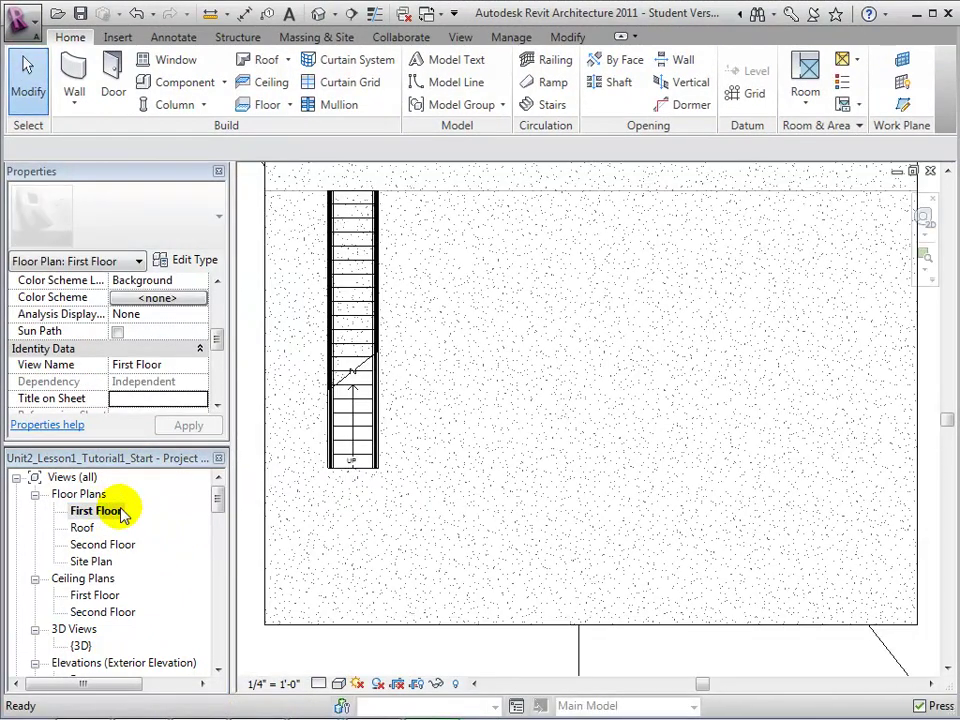
Create an L-shaped stair from a run about 9' 2" down the plan and a perpendicular run rightward with the remaining 10 risers
left_click(543, 104)
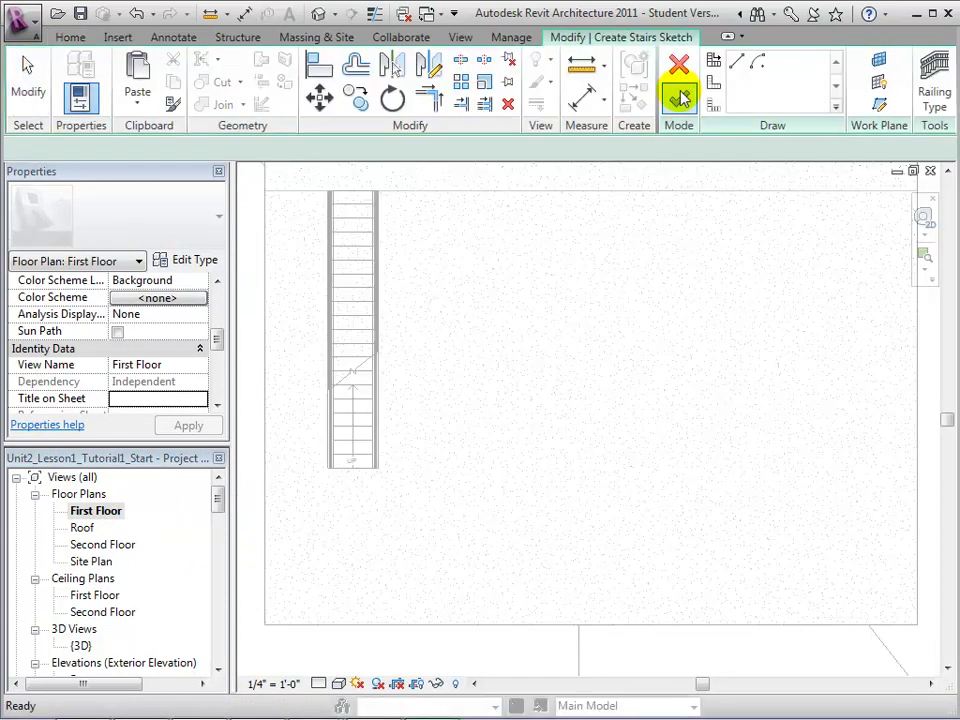
left_click(714, 63)
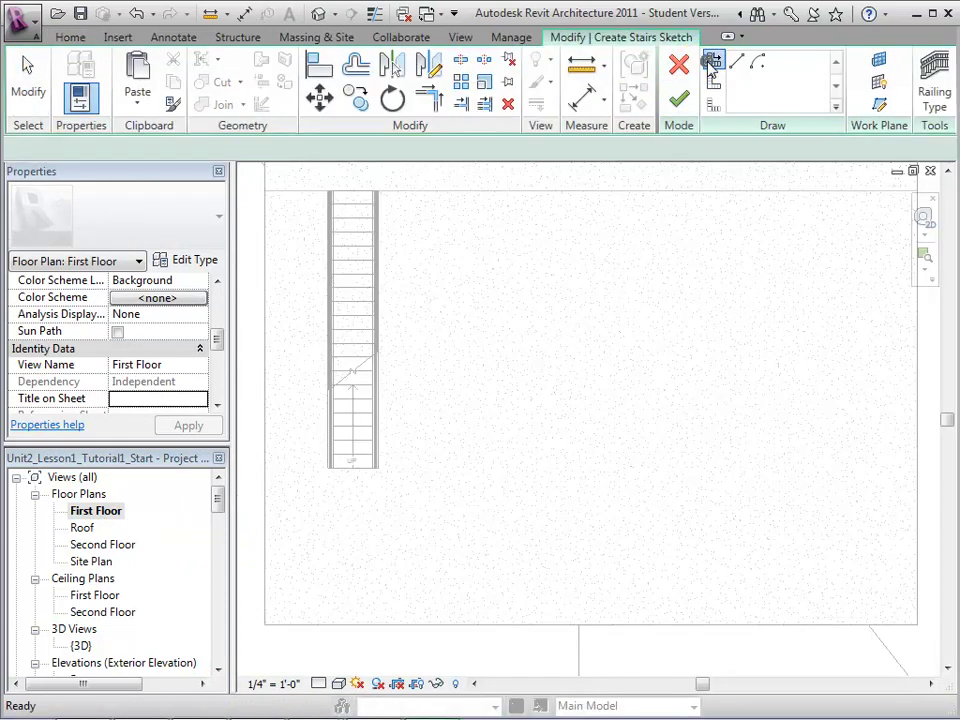
left_click(479, 297)
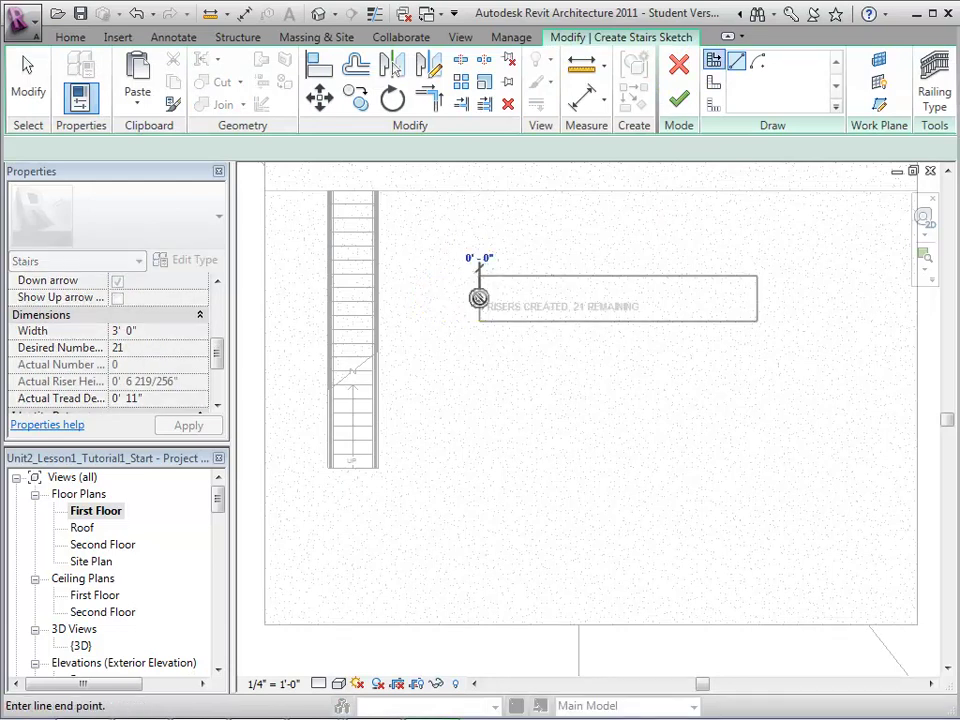
left_click(479, 440)
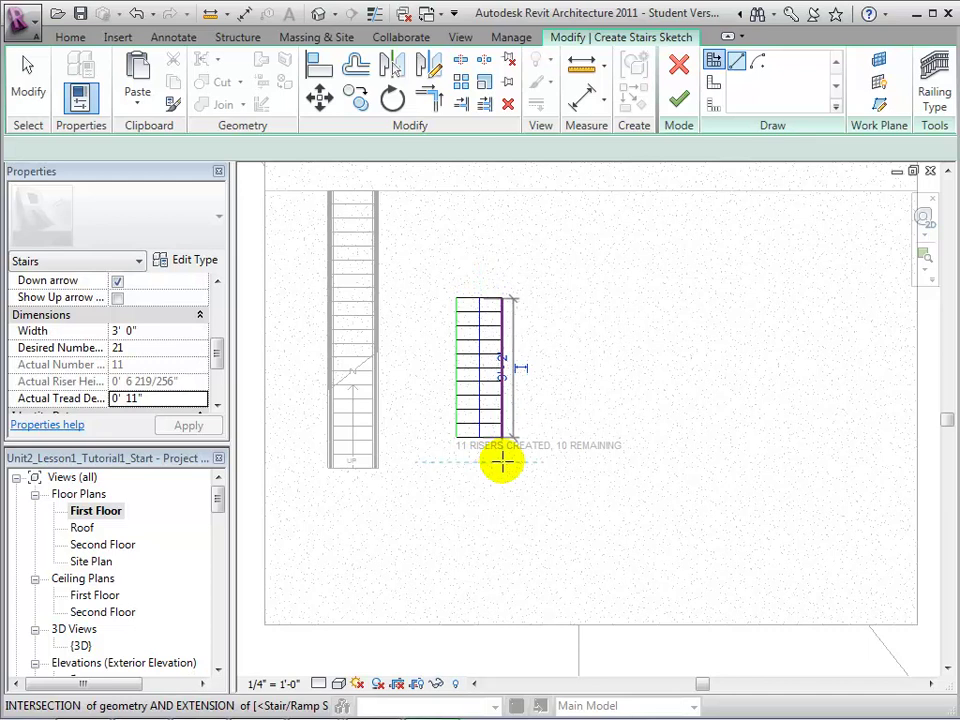
left_click(531, 482)
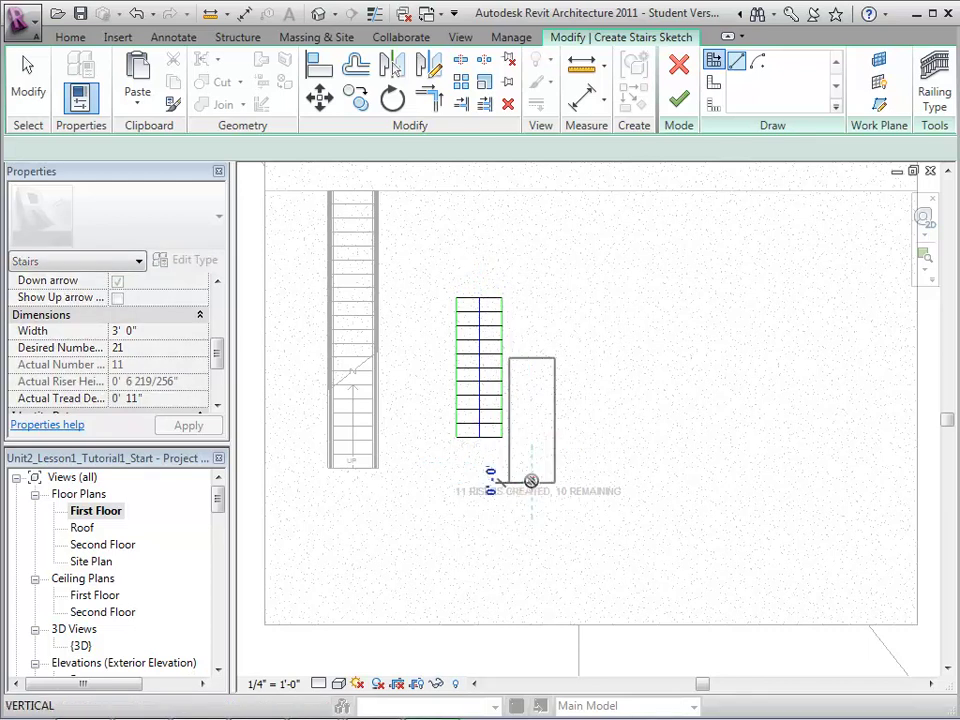
left_click(657, 484)
key("Escape")
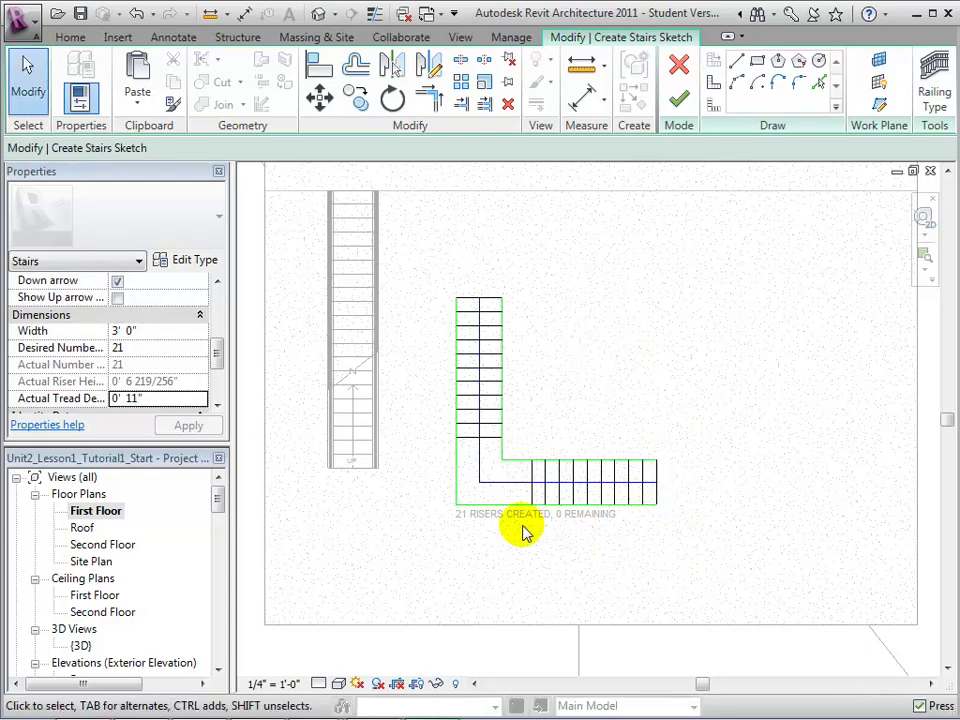
left_click(679, 99)
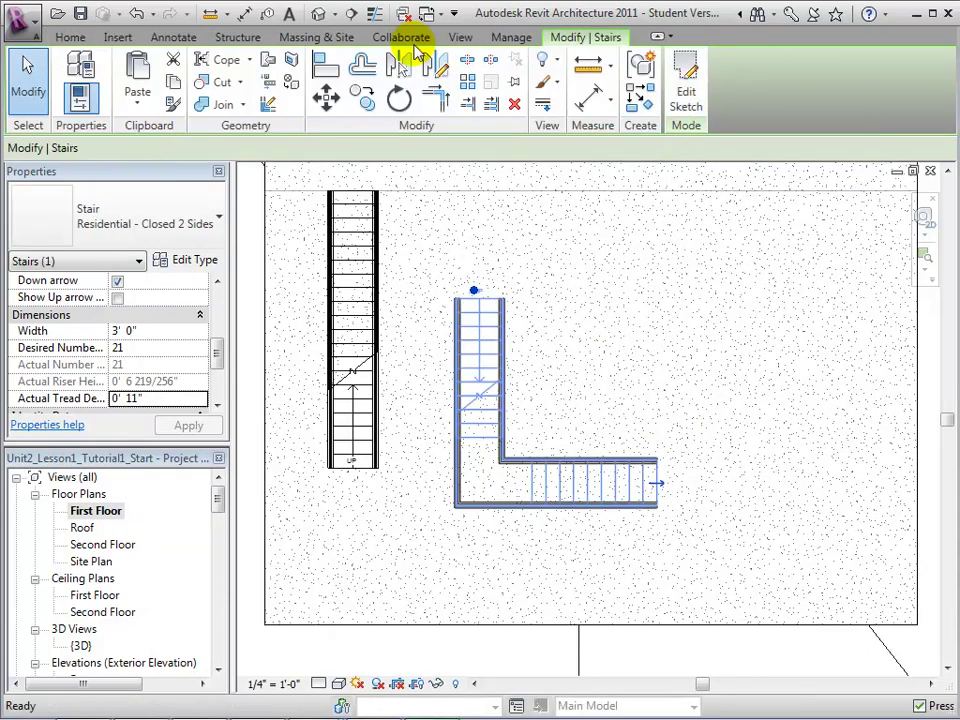
Check the L-shaped stair in the default 3D view and flip its up direction in the First Floor plan
left_click(322, 16)
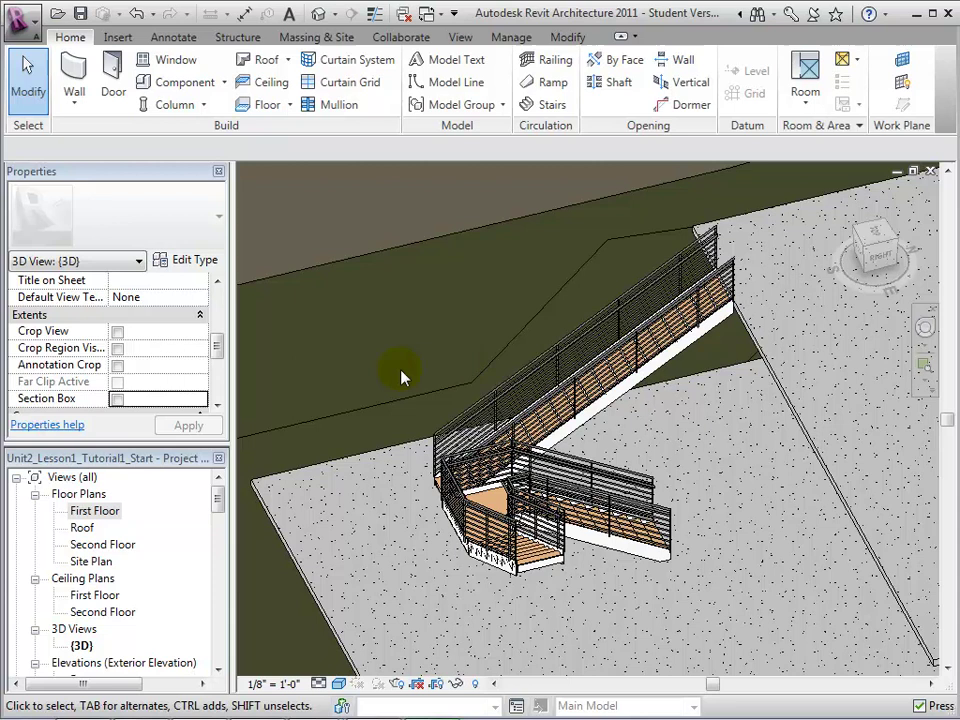
double_click(88, 512)
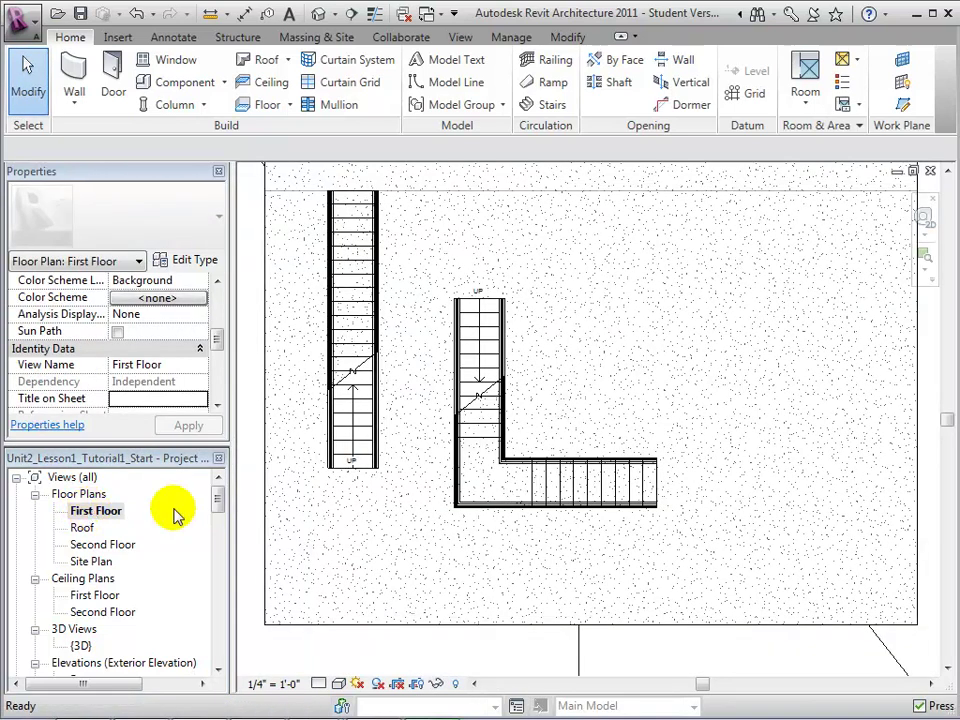
left_click(575, 490)
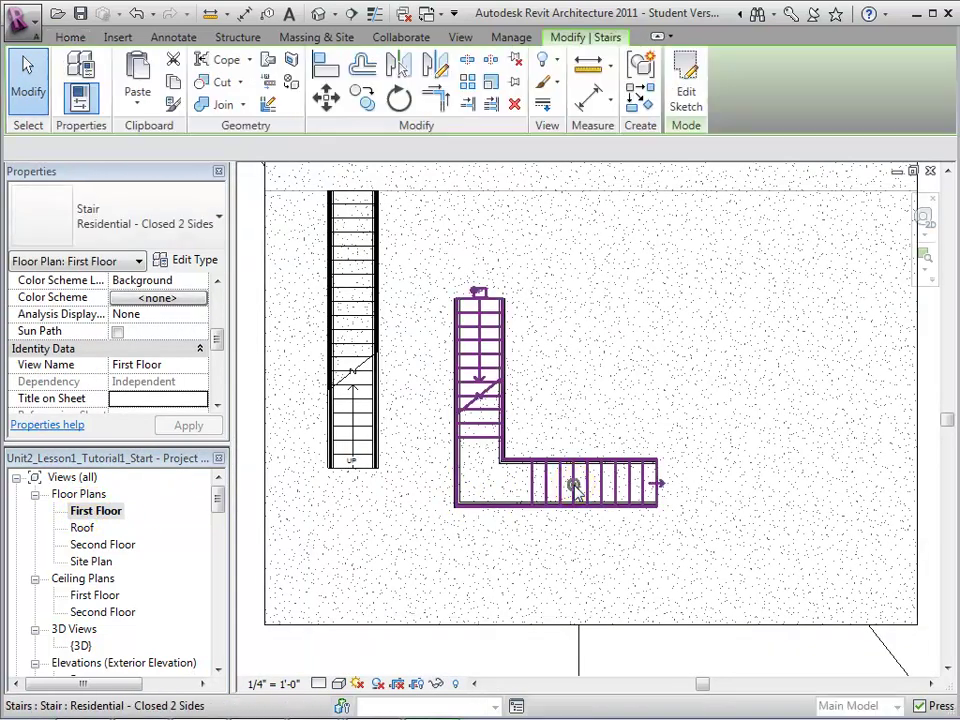
left_click(659, 484)
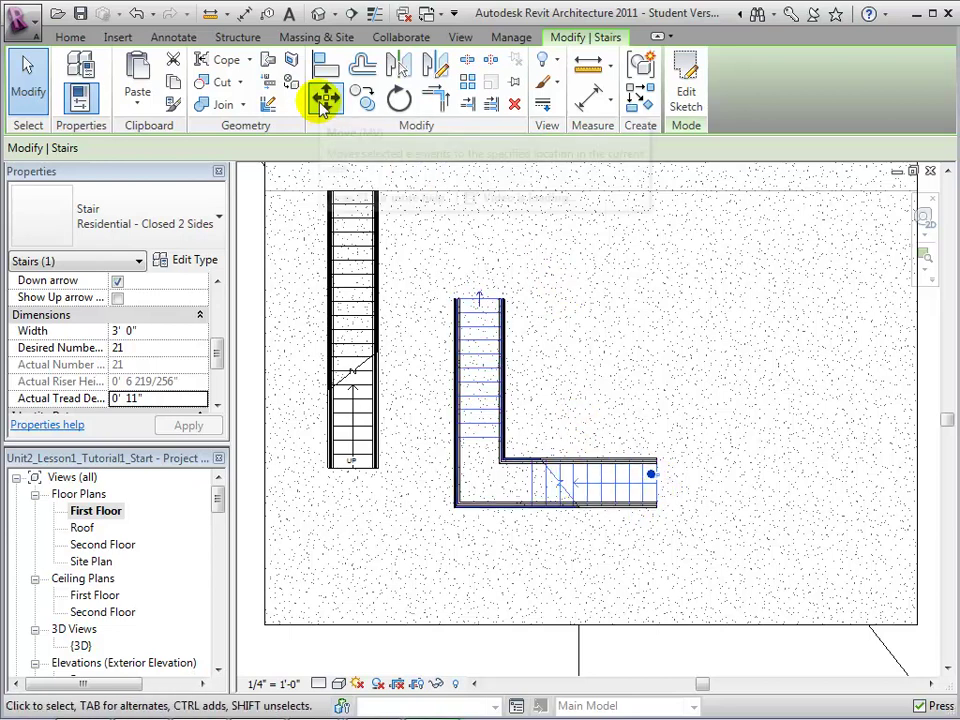
Move the L-shaped stair straight up the plan from its top riser's midpoint onto the second-floor slab edge and check it in 3D
left_click(321, 104)
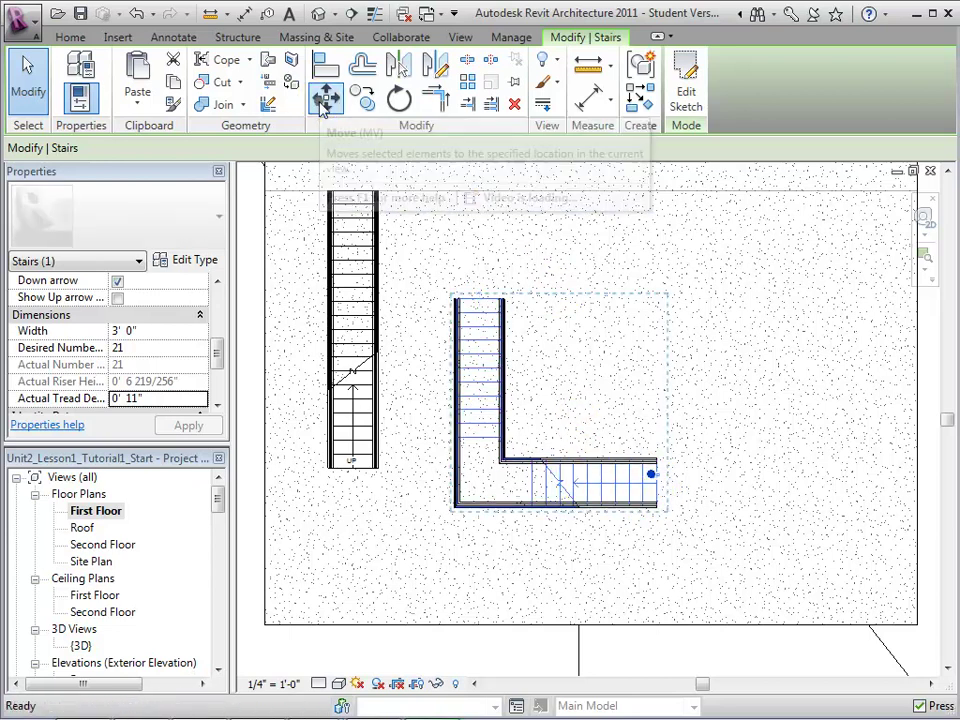
left_click(480, 303)
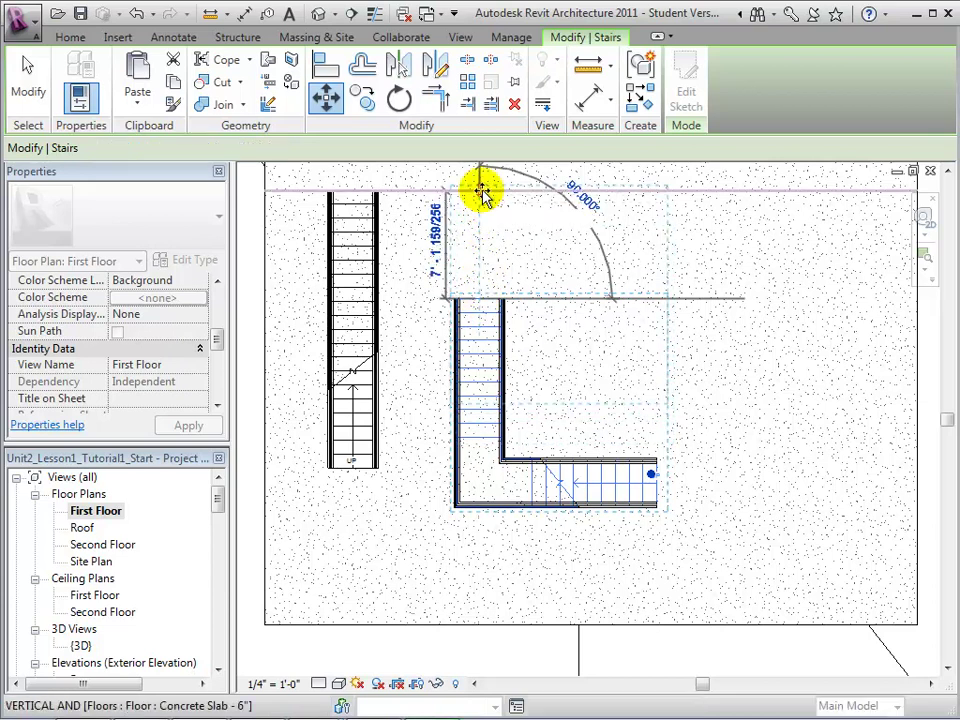
left_click(481, 191)
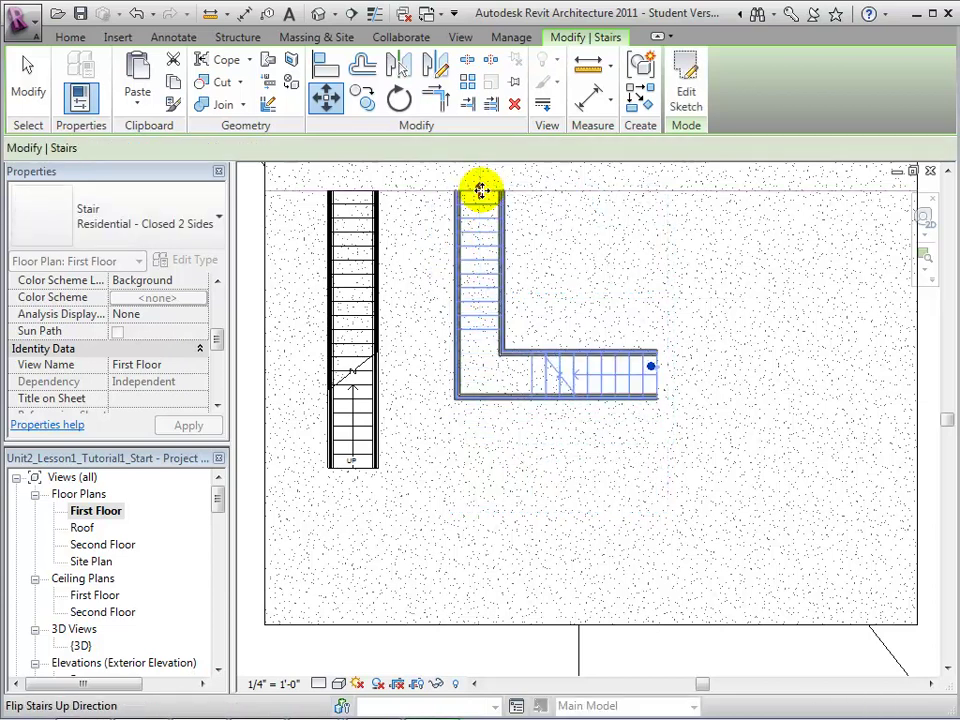
left_click(549, 236)
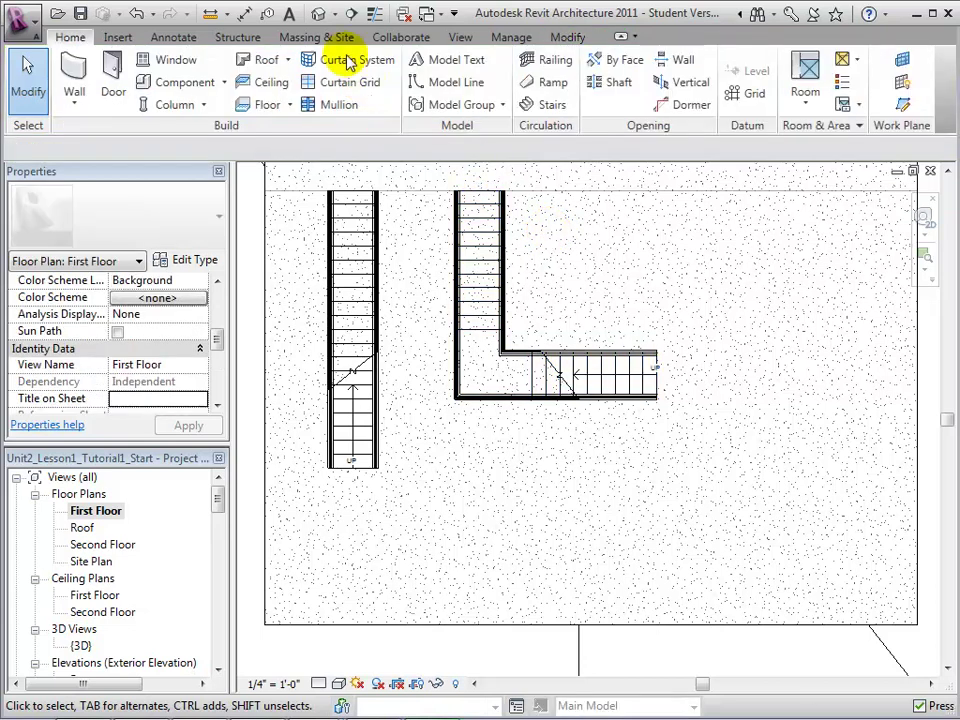
left_click(318, 17)
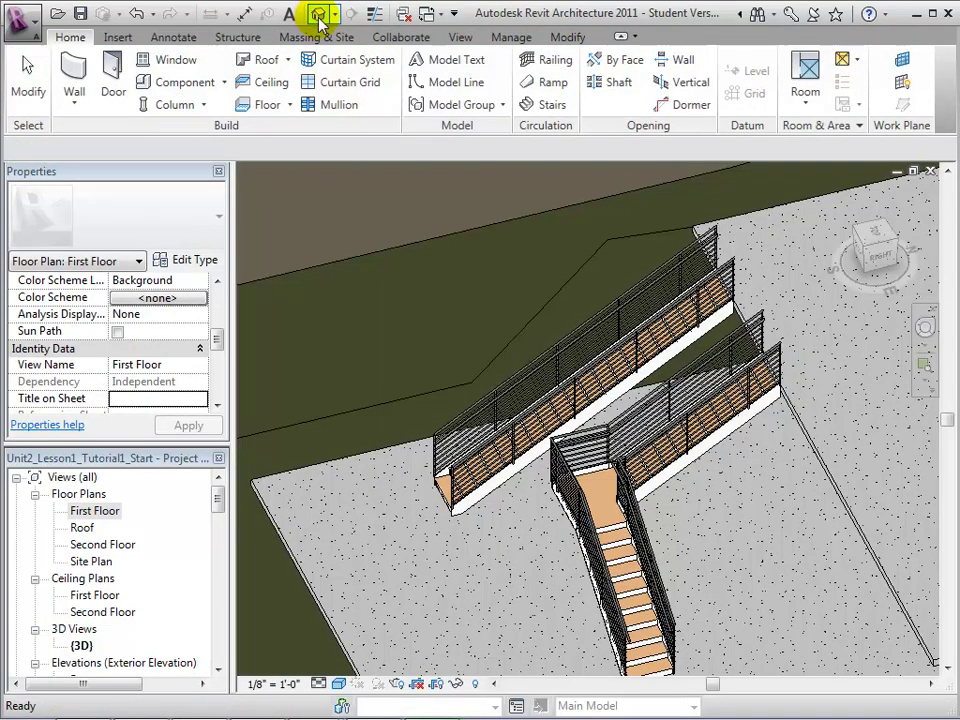
middle_click_drag(745, 525, 678, 450)
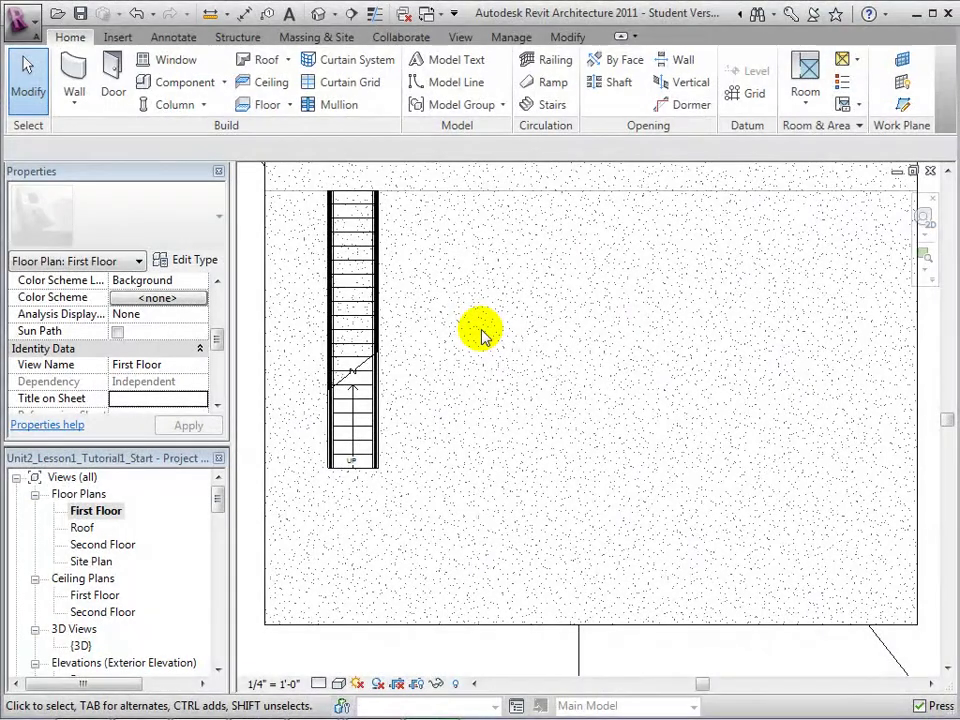
Create another L-shaped stair from a run about 8' 3" leftward and an 11-riser run up the plan, nearly in line with its end riser
left_click(527, 105)
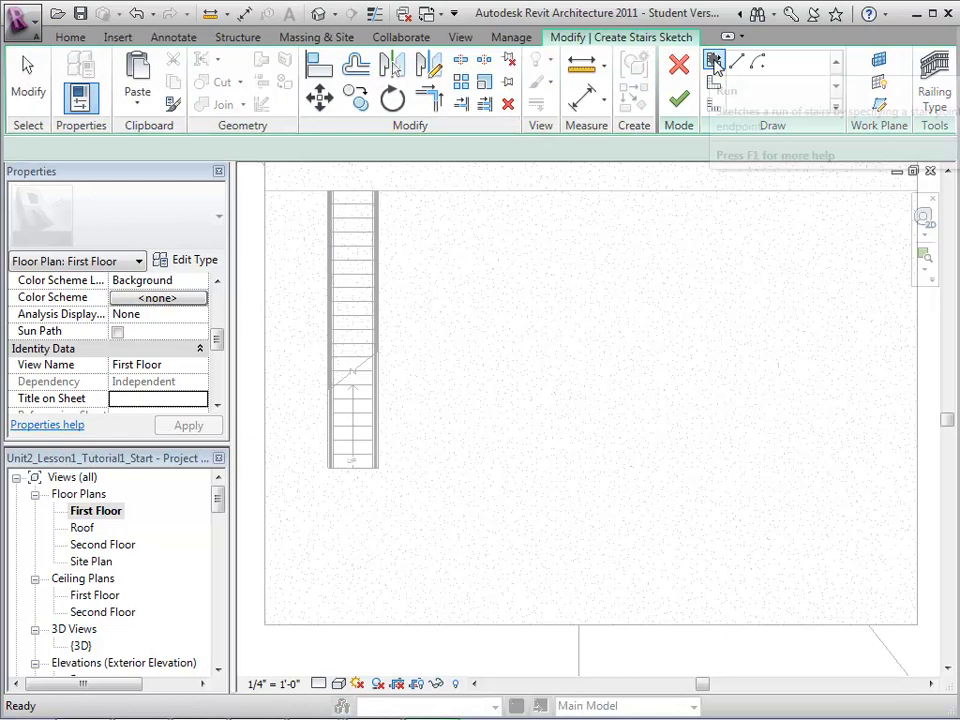
left_click(713, 62)
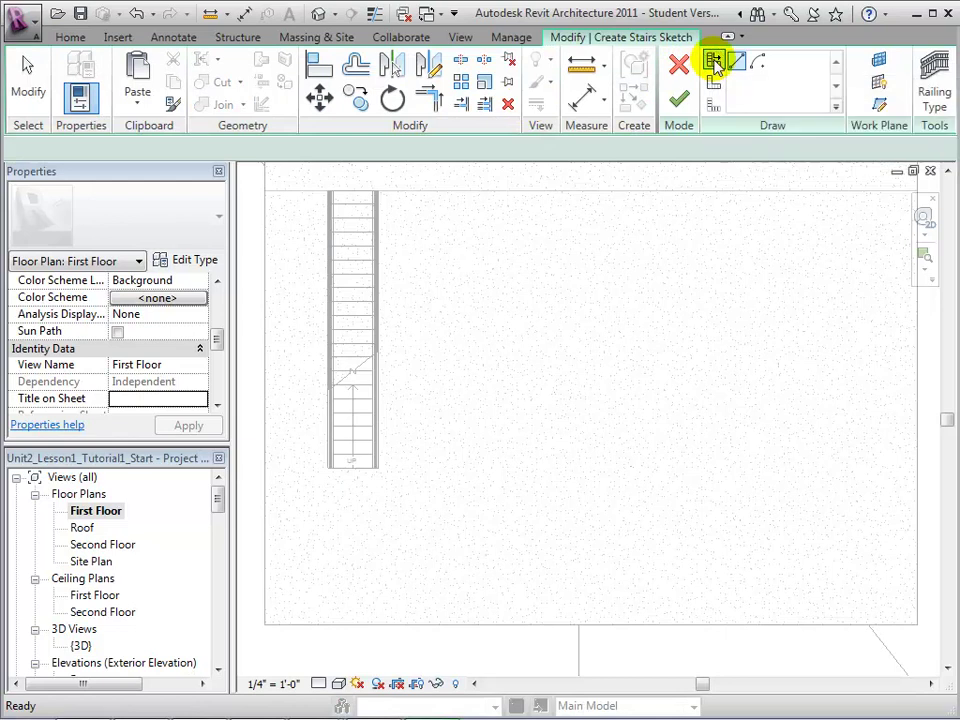
left_click(586, 431)
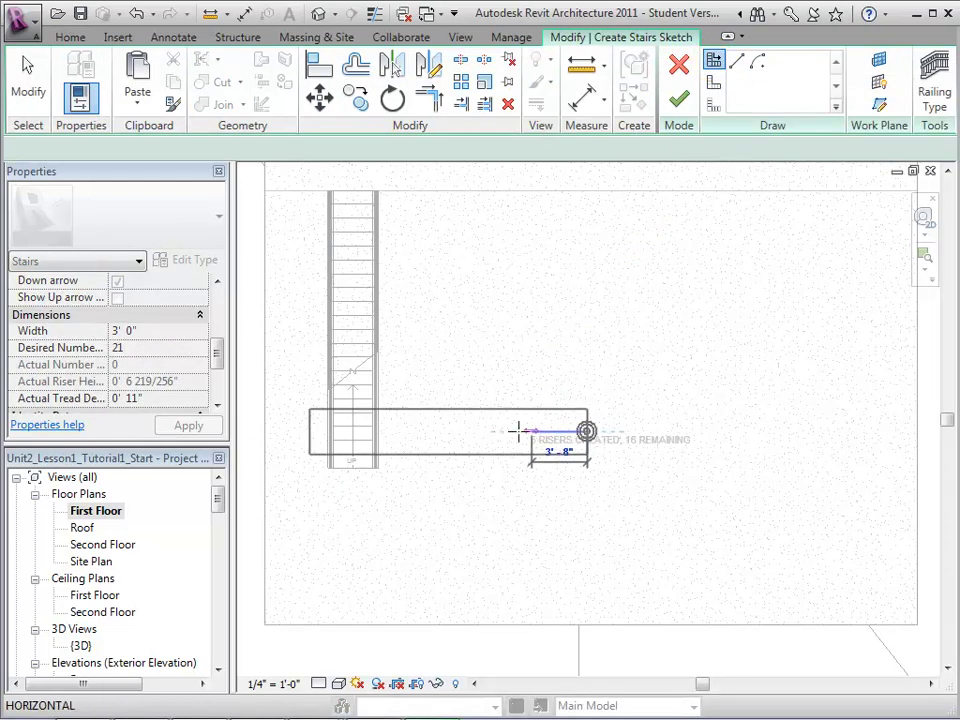
left_click(459, 431)
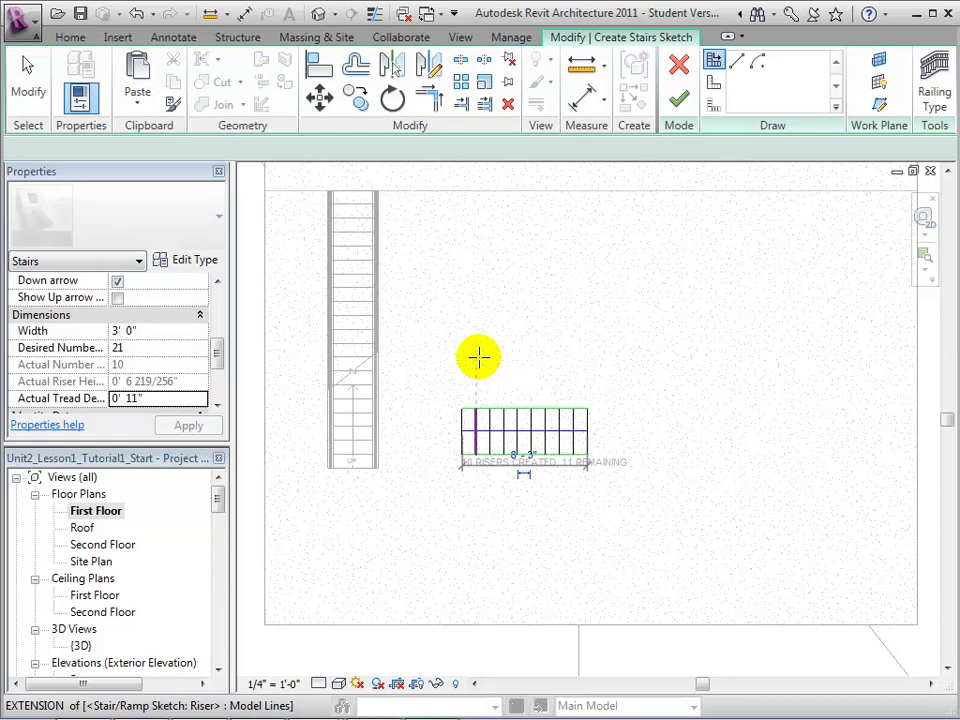
left_click(479, 367)
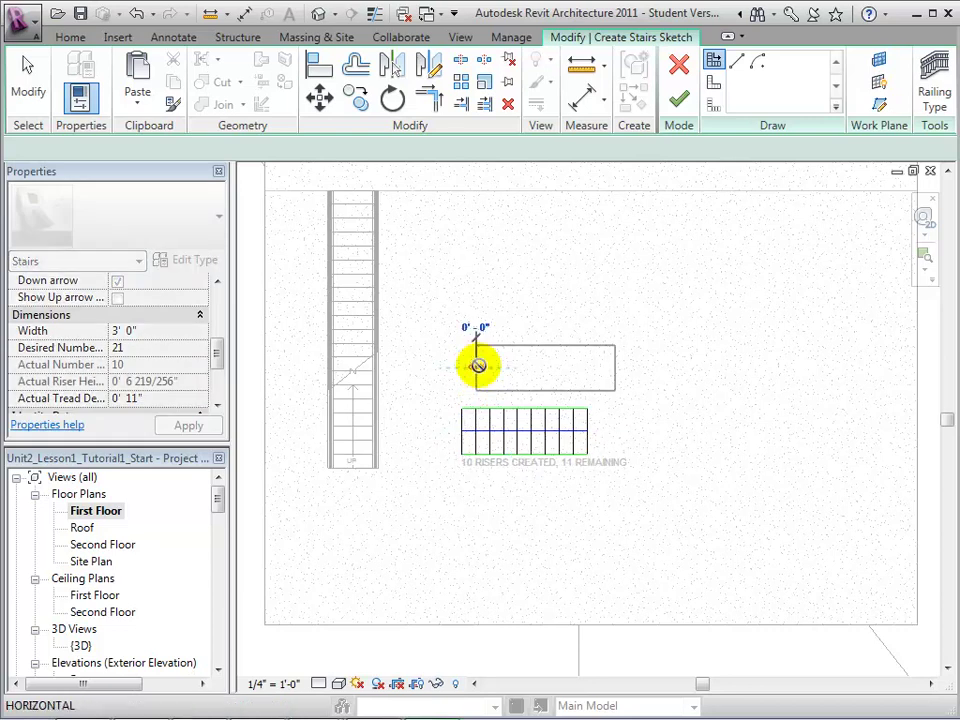
left_click(479, 230)
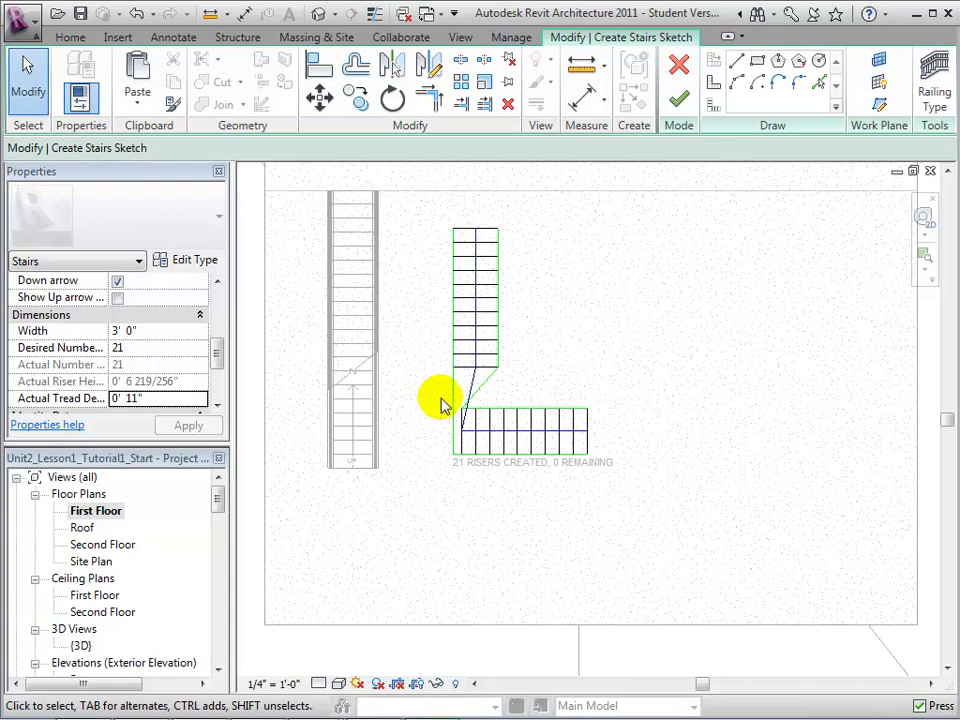
left_click(683, 100)
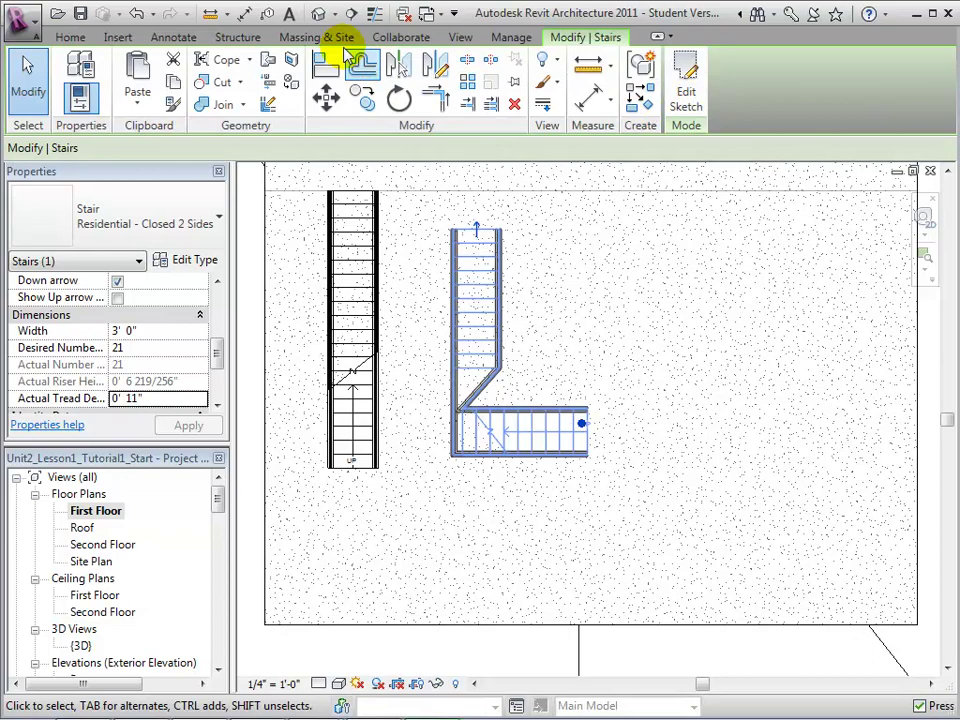
Examine the angled landing between the two runs of the new L-shaped stair in the default 3D view
left_click(318, 13)
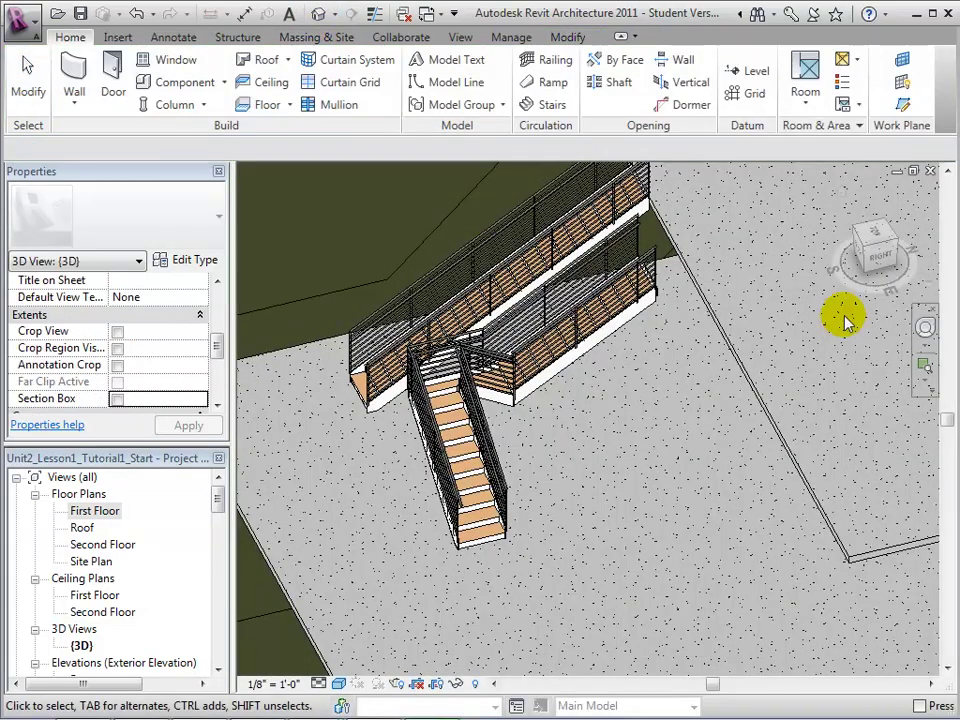
left_click_drag(868, 232, 885, 265)
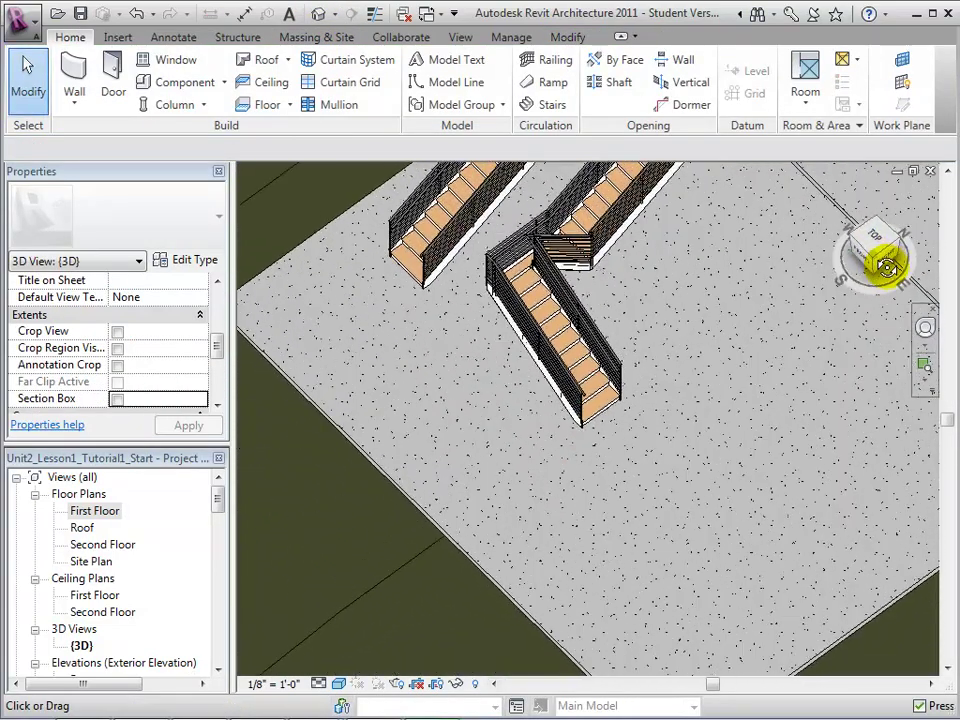
middle_click_drag(735, 279, 718, 455)
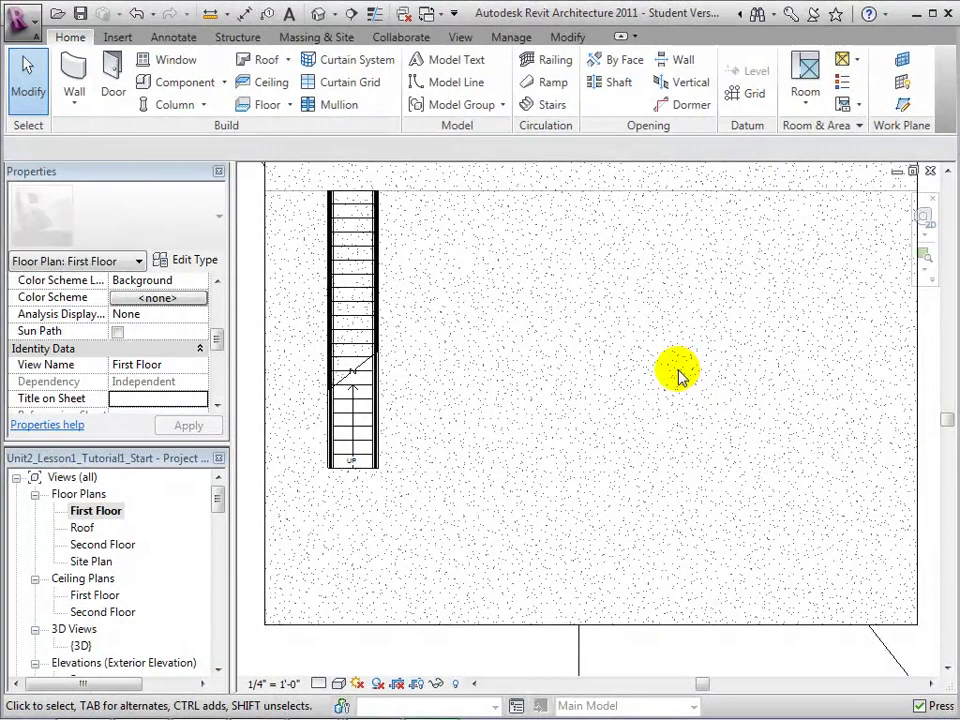
Create a U-shaped stair from a run about 6' 5" down the plan and a parallel run up the plan with the remaining 13 risers
left_click(553, 106)
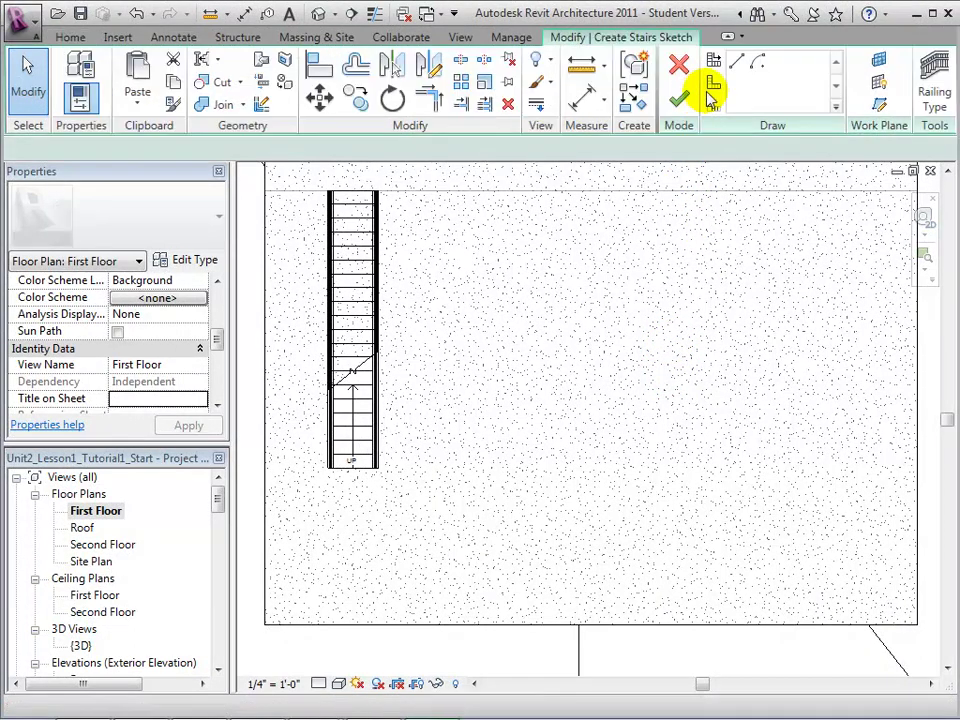
left_click(453, 304)
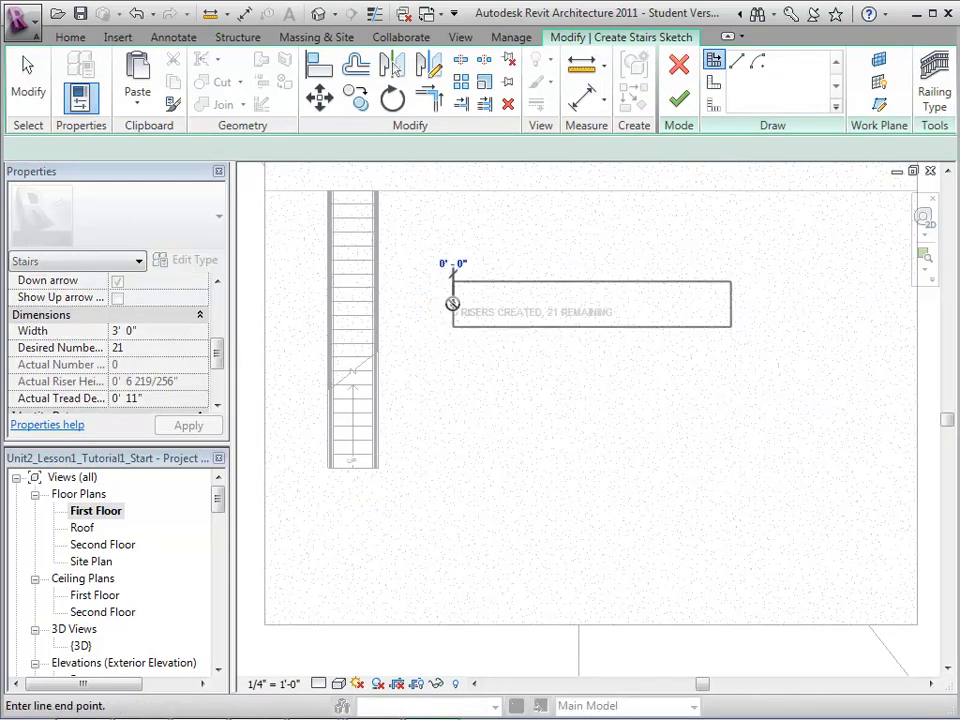
left_click(453, 408)
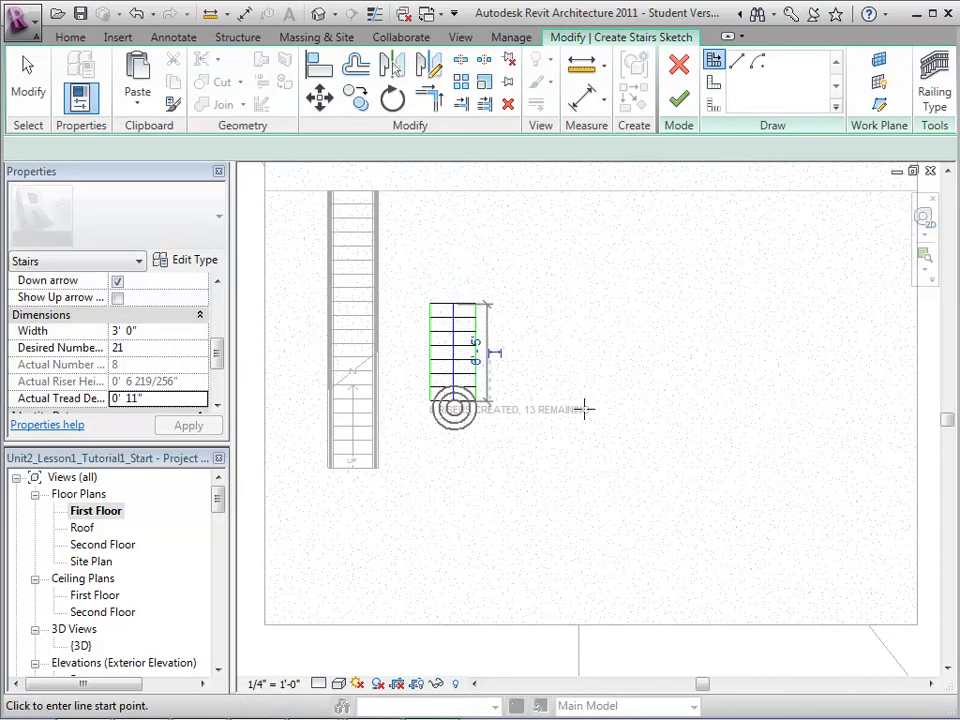
left_click(569, 400)
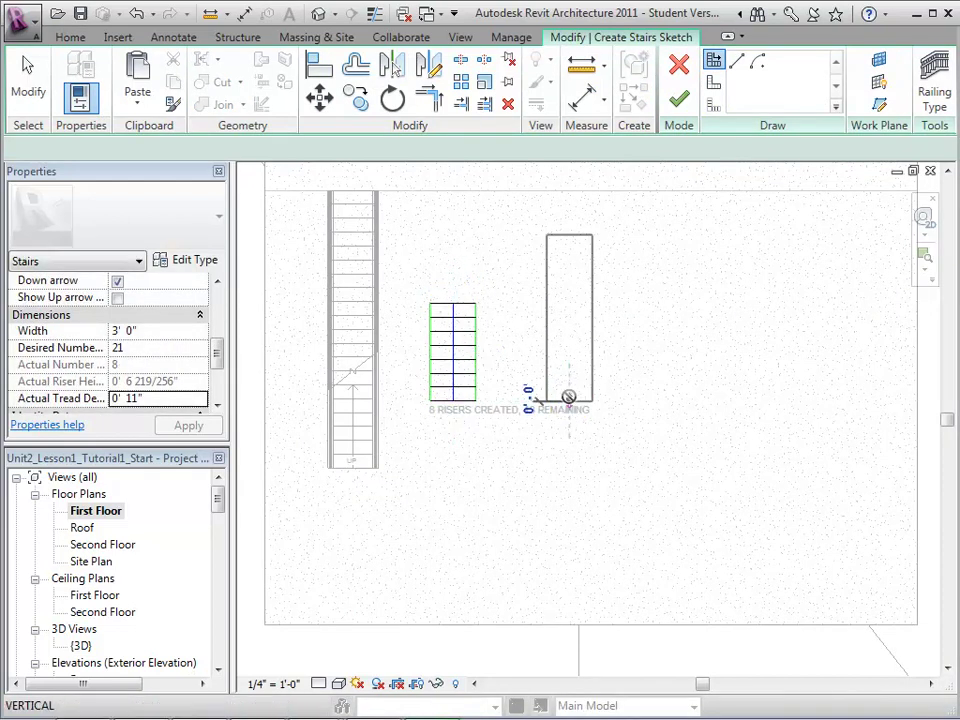
left_click(566, 234)
key("Escape")
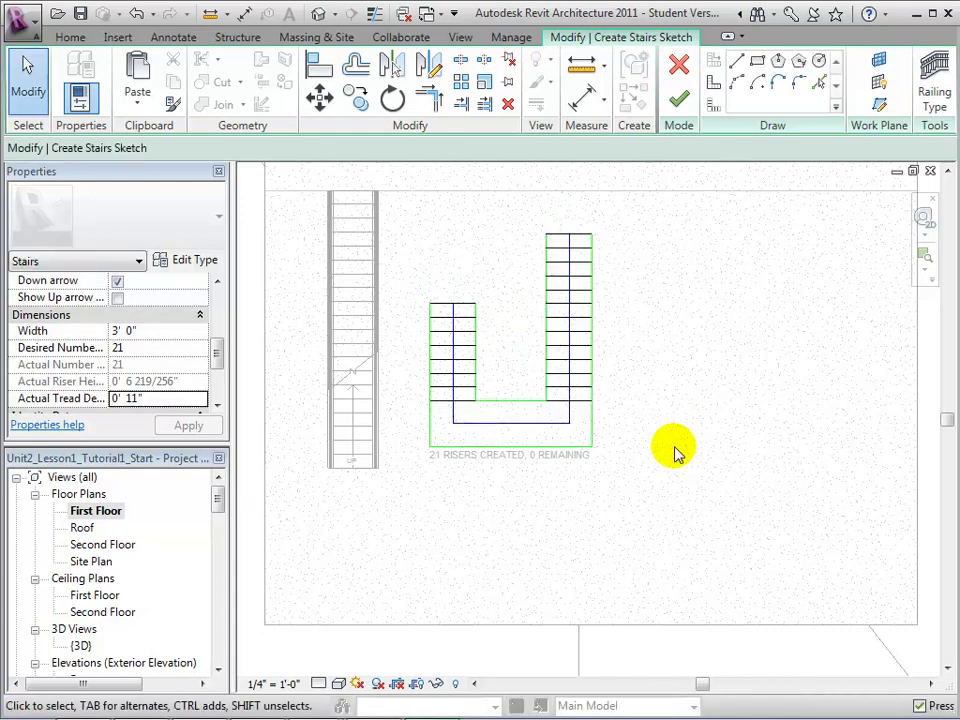
left_click(678, 104)
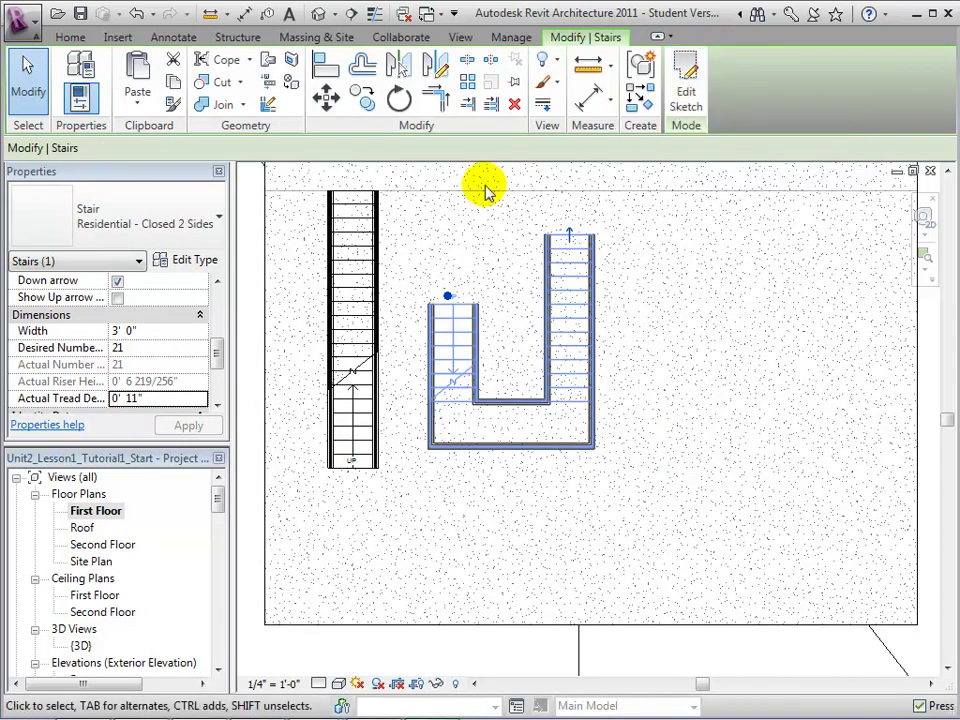
Move the U-shaped stair straight up the plan from its top riser's midpoint onto the second-floor slab edge and check it in 3D
left_click(319, 15)
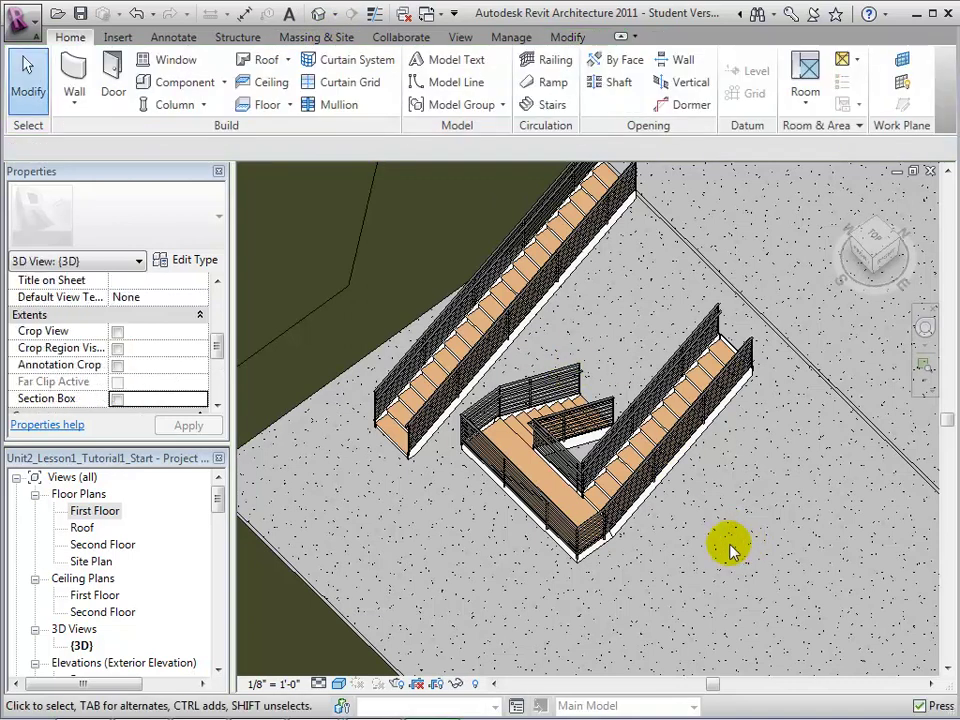
double_click(92, 513)
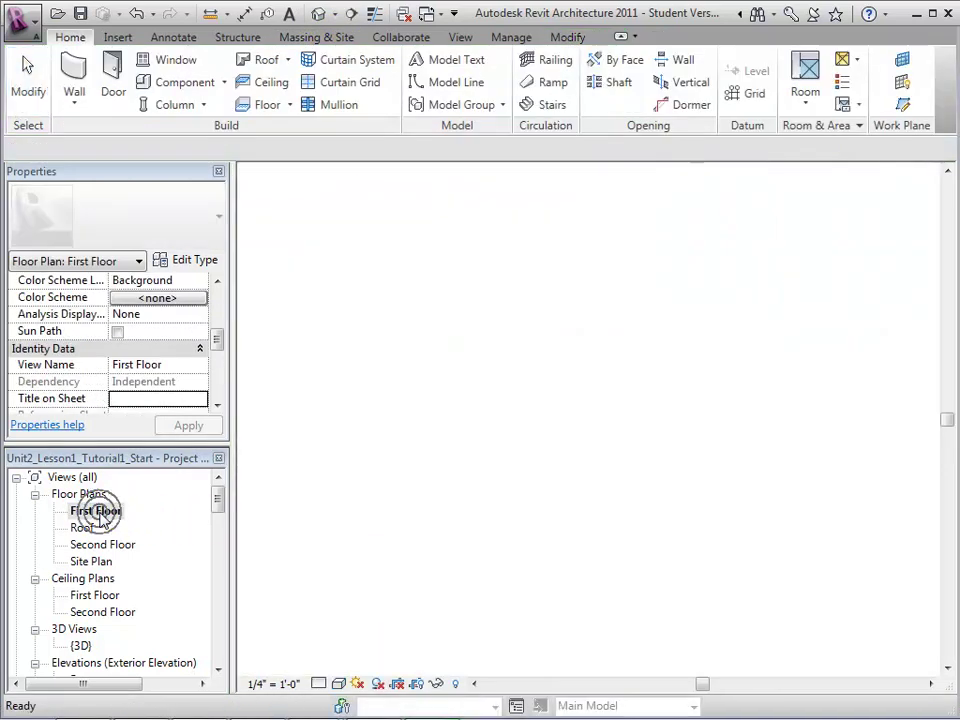
left_click(566, 398)
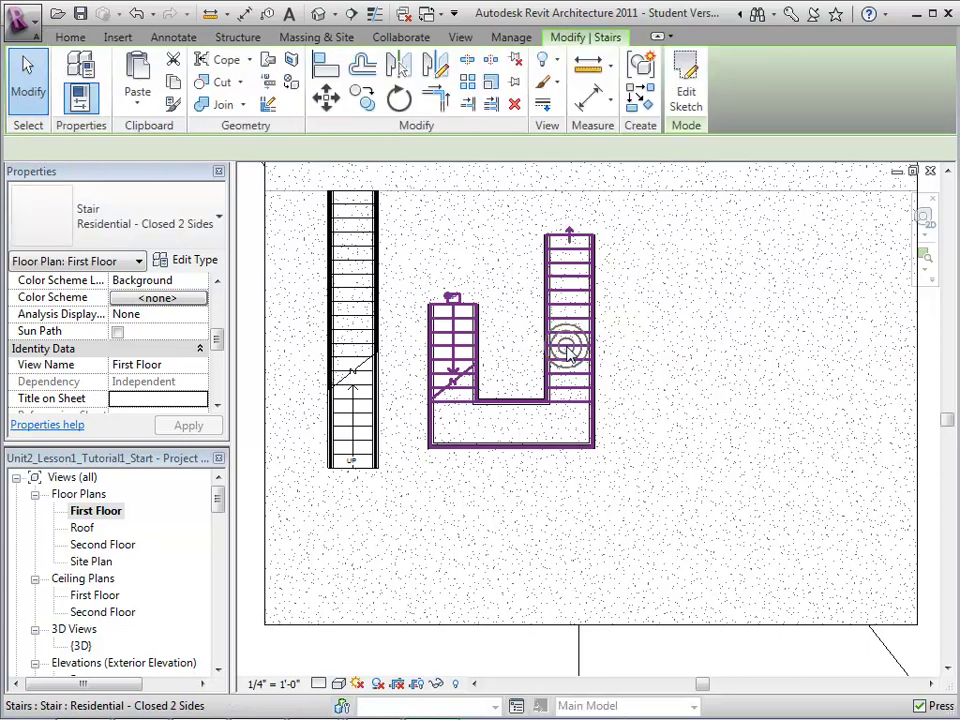
left_click(328, 100)
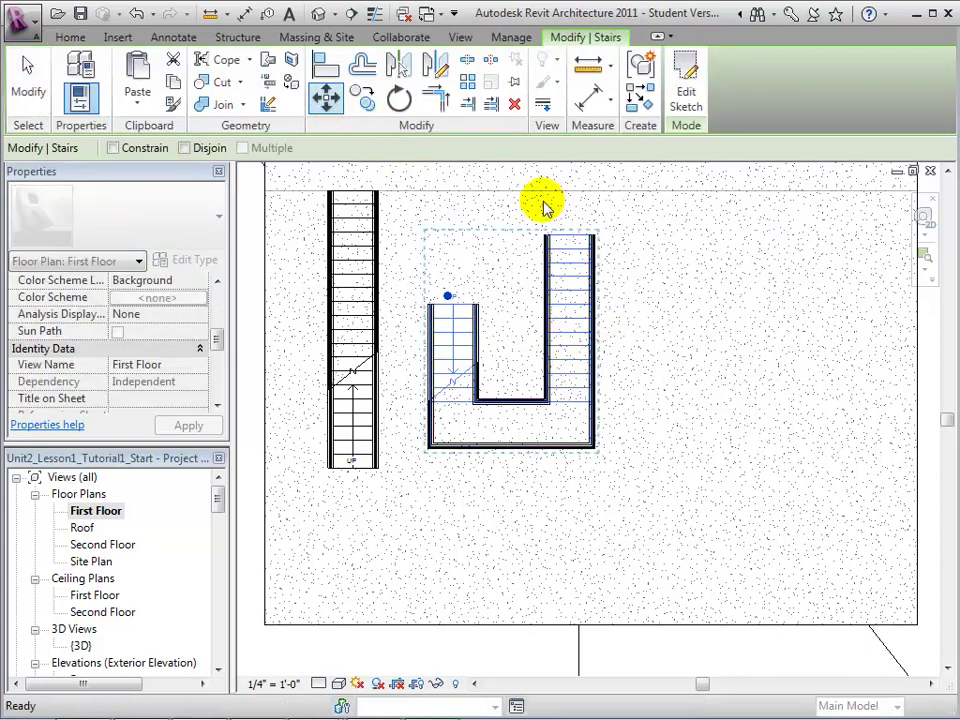
left_click(568, 240)
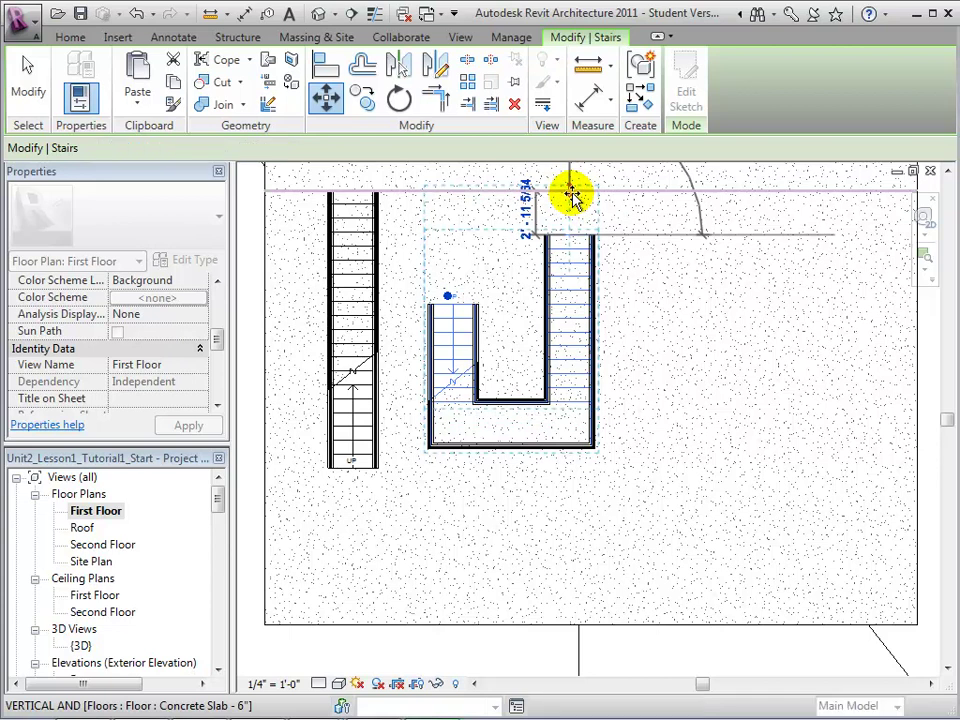
left_click(571, 193)
left_click(667, 398)
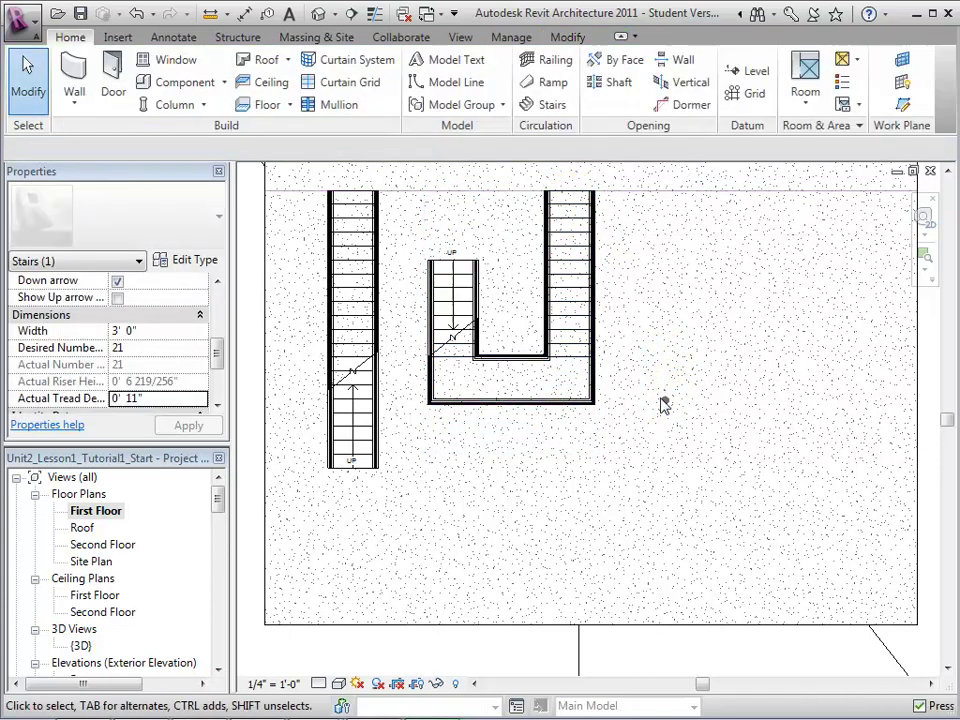
left_click(320, 14)
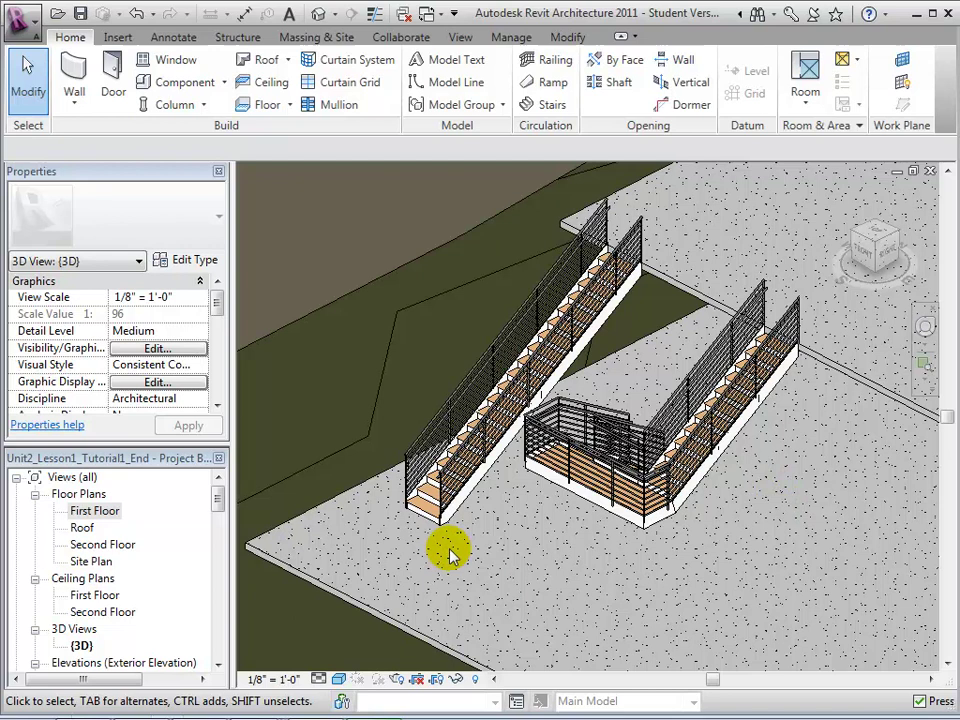
Start a ramp in the First Floor plan with First Floor as its top level and a top offset of 3' 0"
double_click(90, 512)
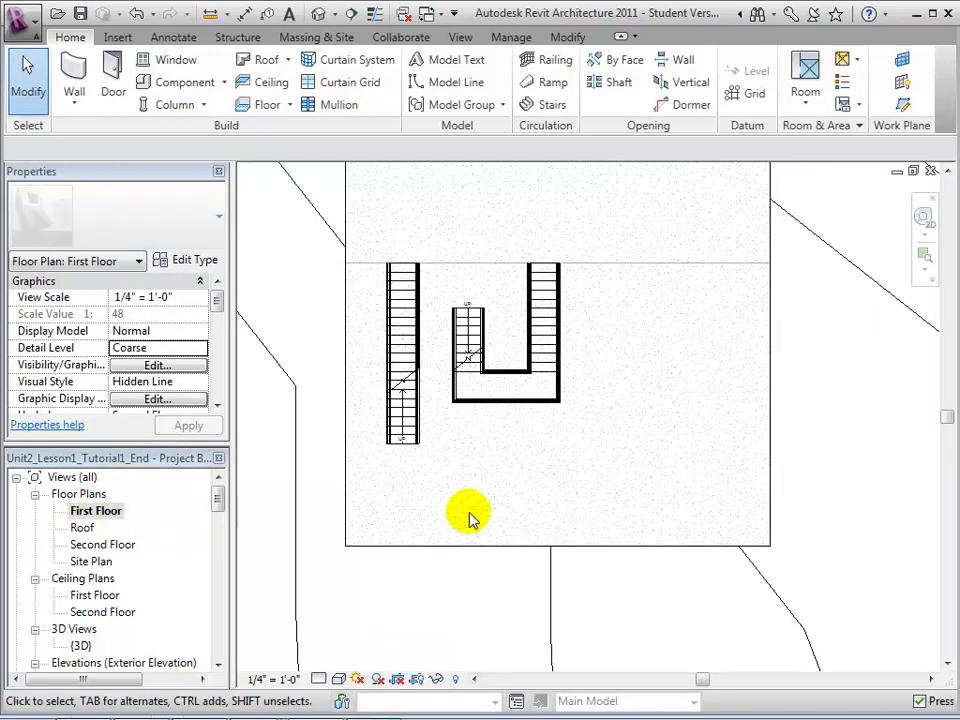
left_click(553, 88)
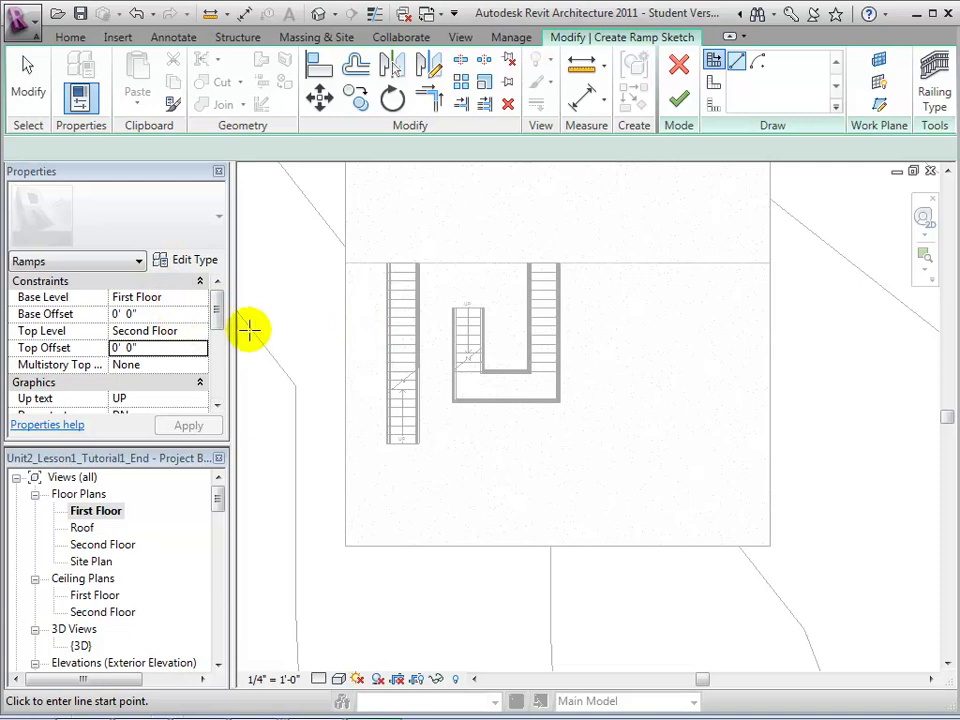
left_click(176, 331)
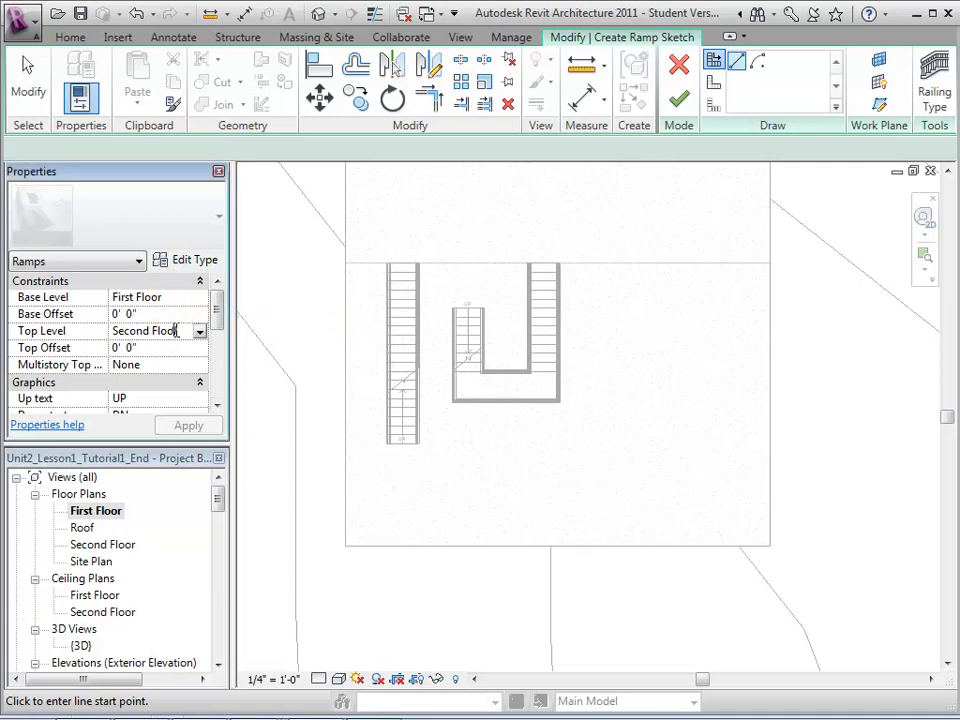
left_click(201, 332)
left_click(150, 362)
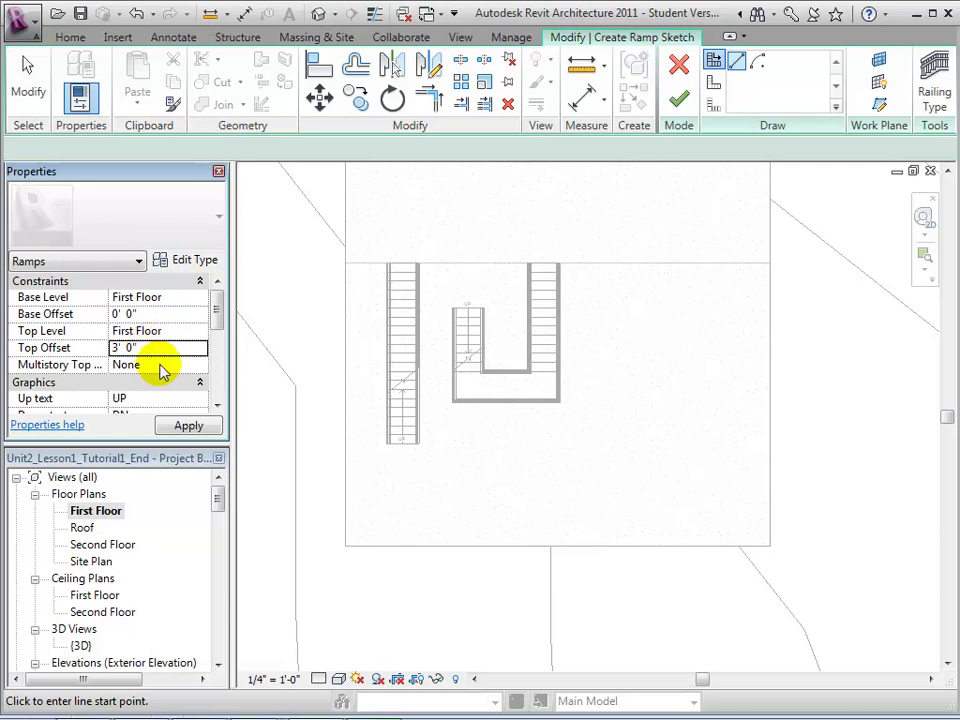
left_click(188, 428)
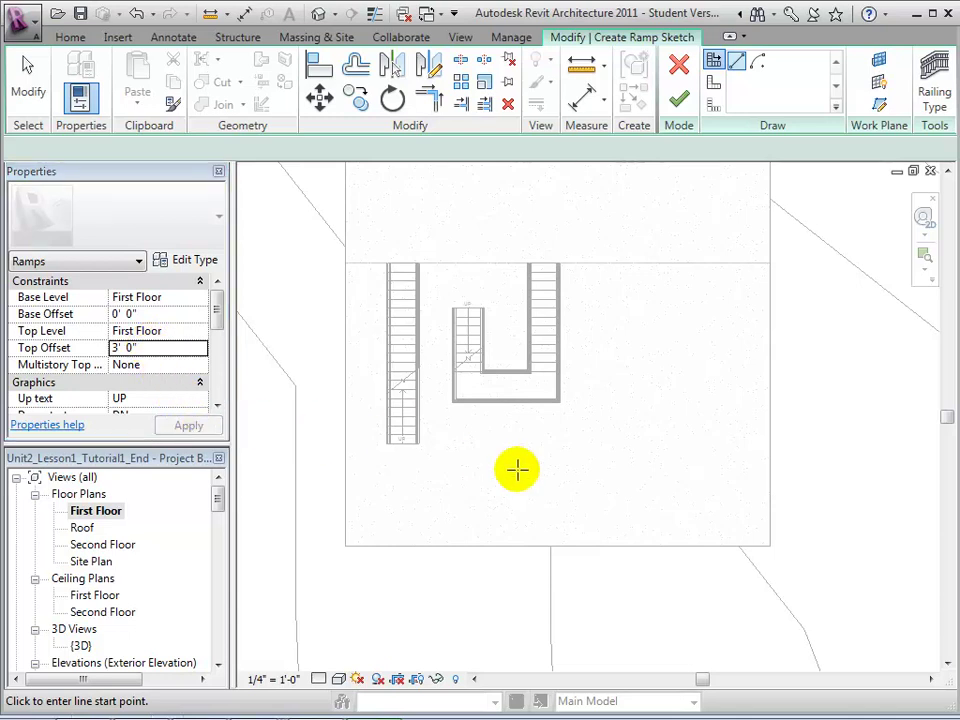
Abandon the started ramp run and set the ramp type's maximum slope (1/x) to 6
left_click(609, 525)
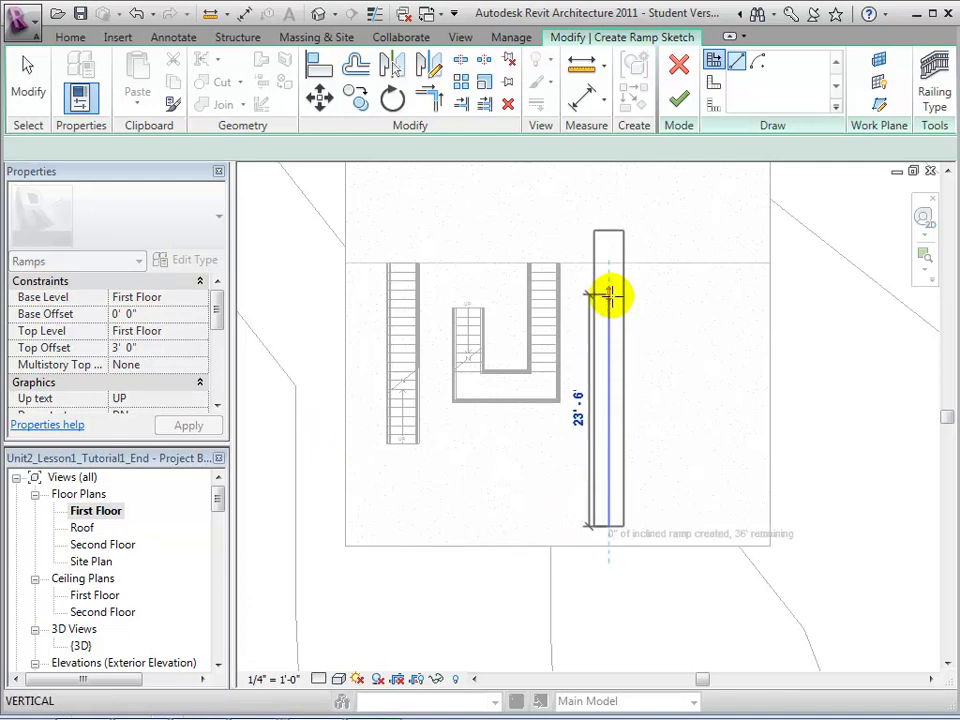
key("Escape")
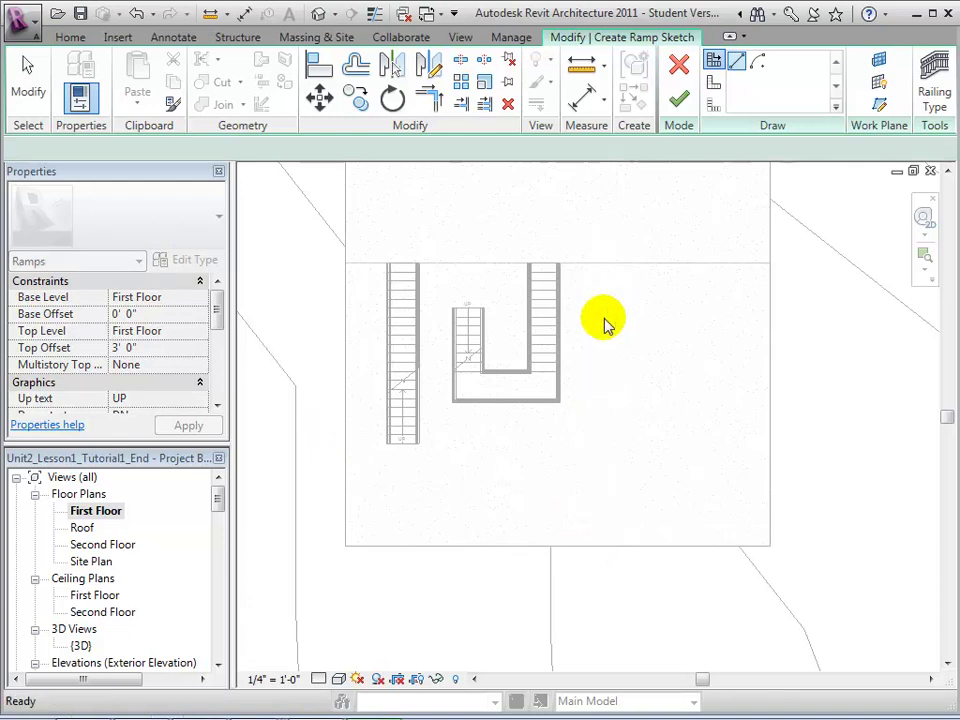
left_click(190, 260)
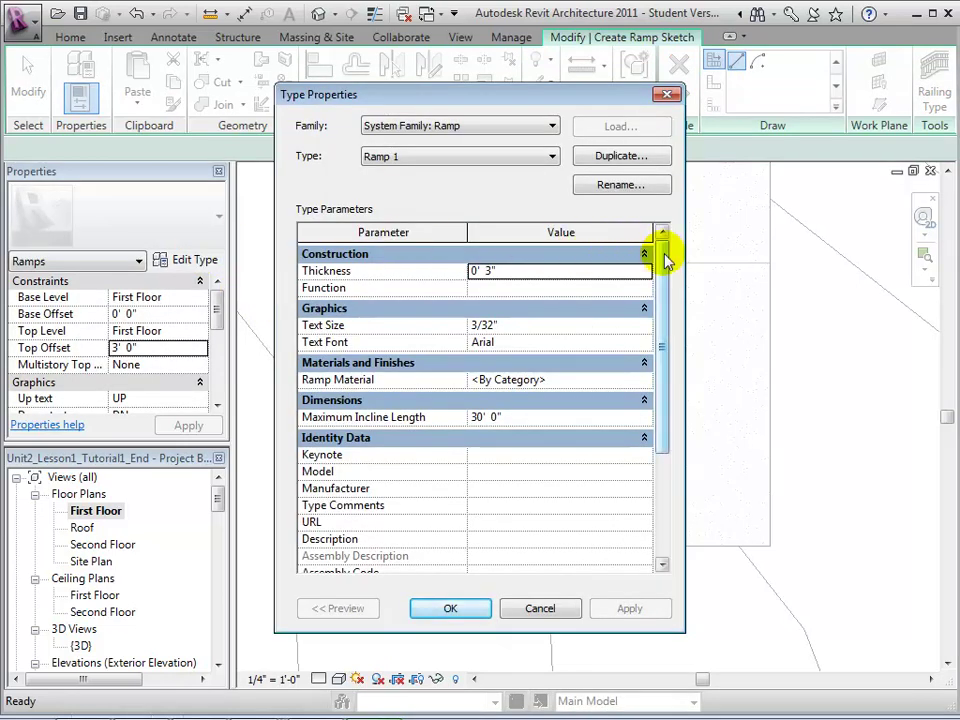
left_click_drag(666, 258, 656, 386)
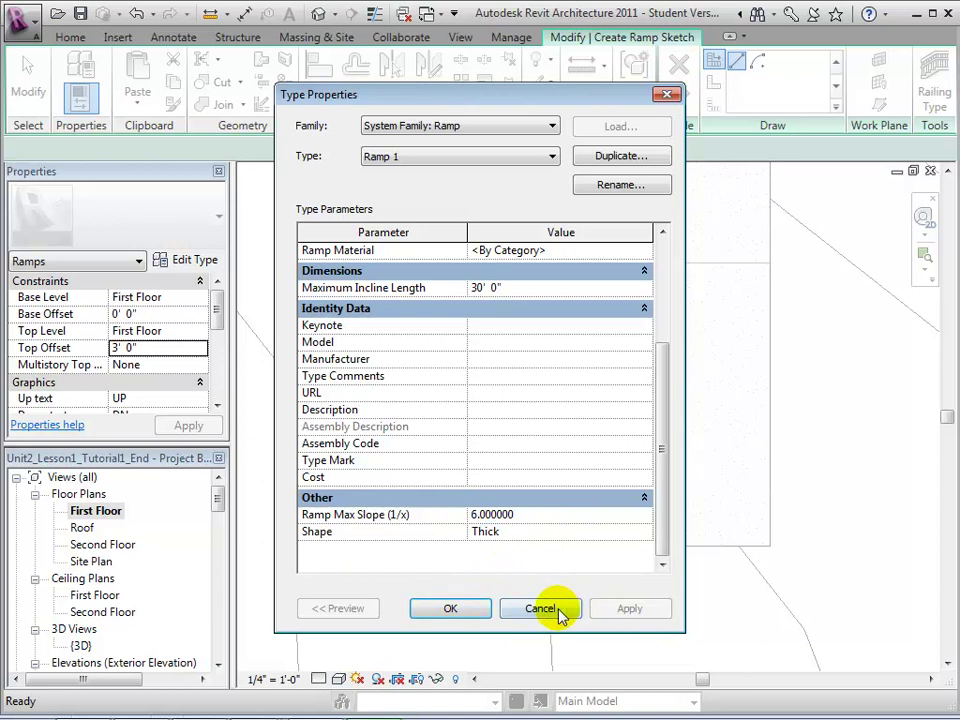
left_click(452, 609)
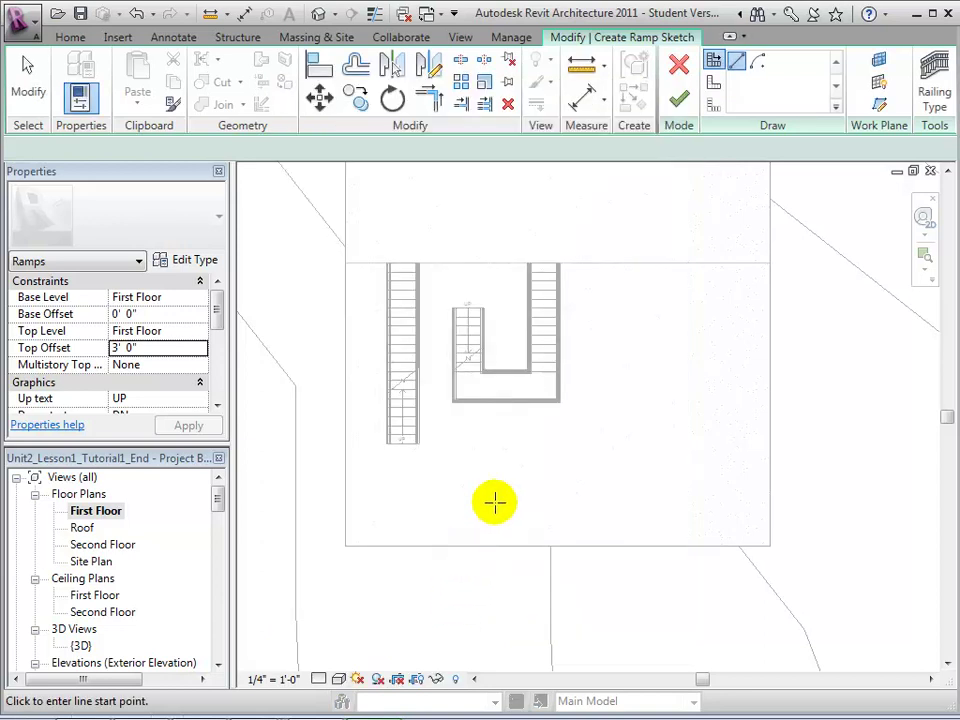
Create a straight ramp beside the U-shaped stair from a single 18' run up the plan and check it in 3D
left_click(595, 524)
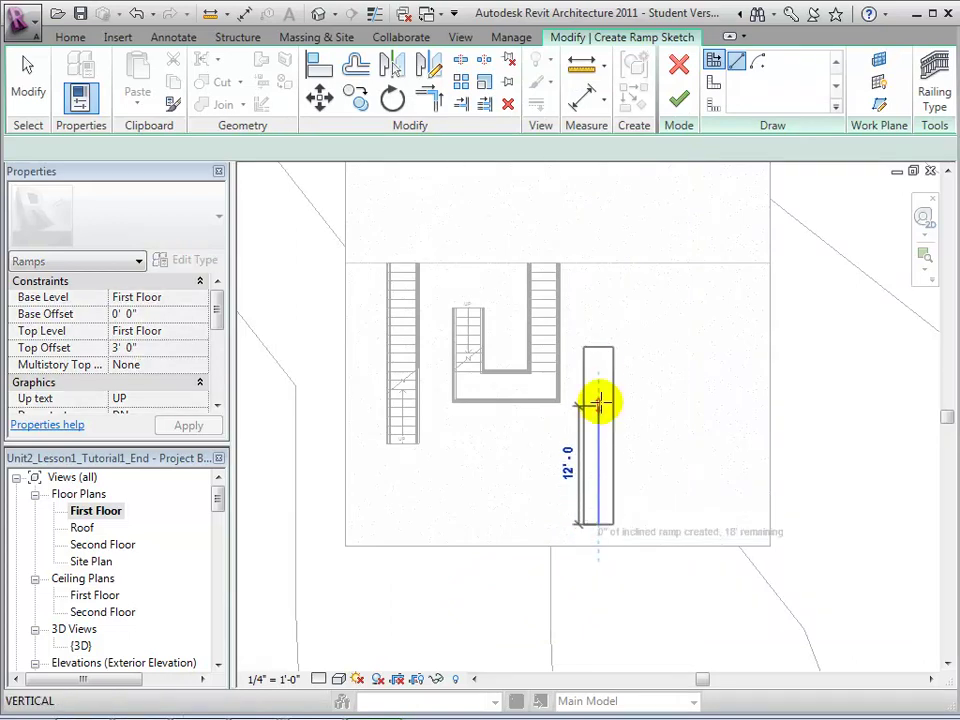
left_click(597, 345)
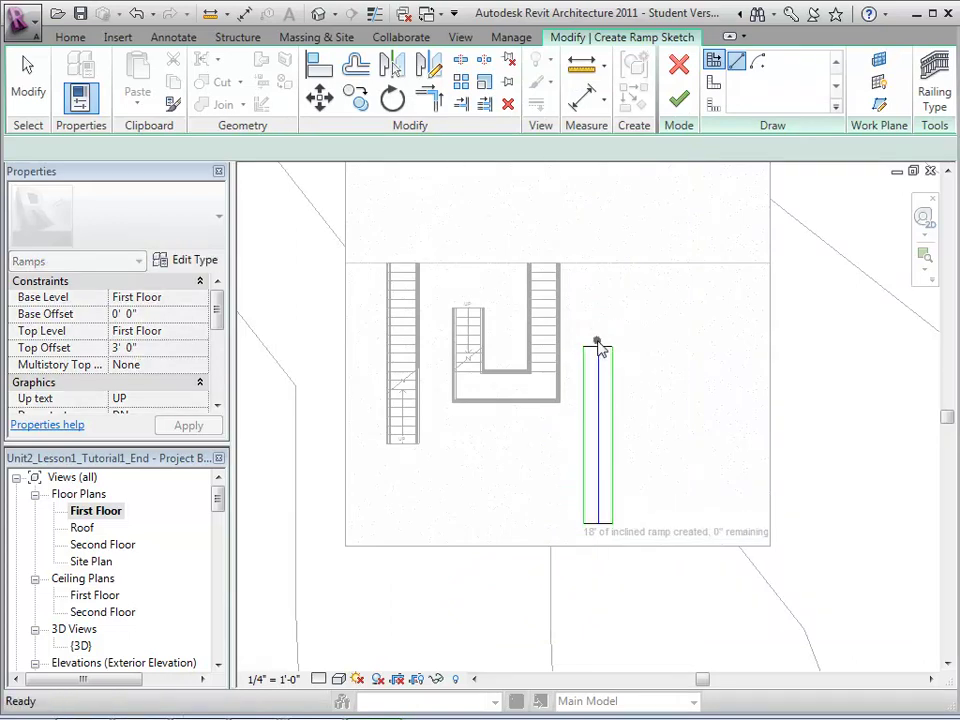
left_click(679, 98)
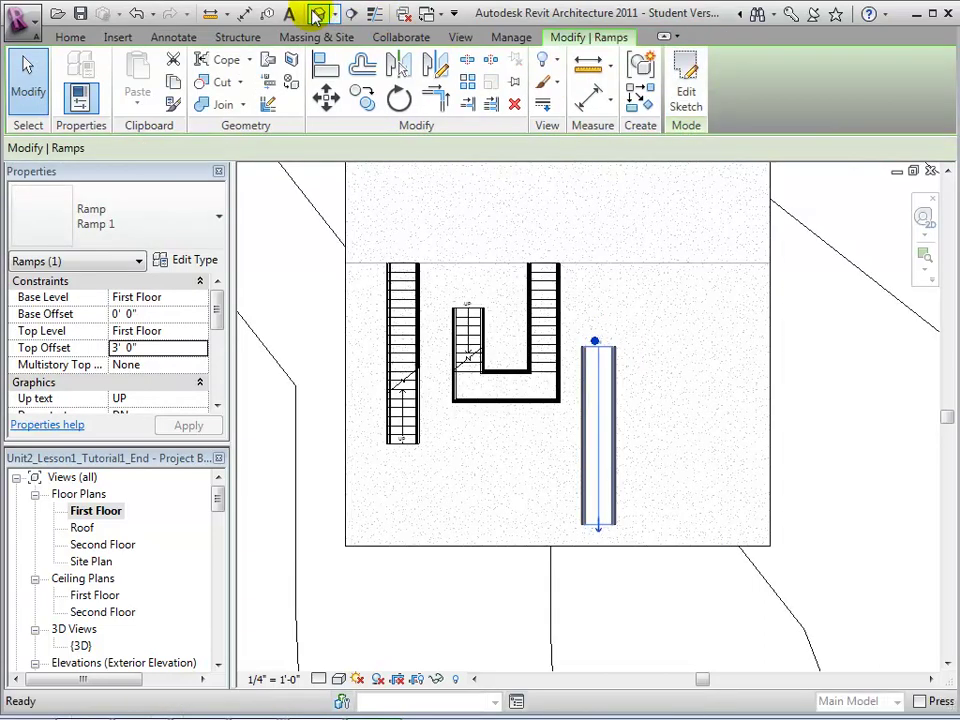
left_click(318, 15)
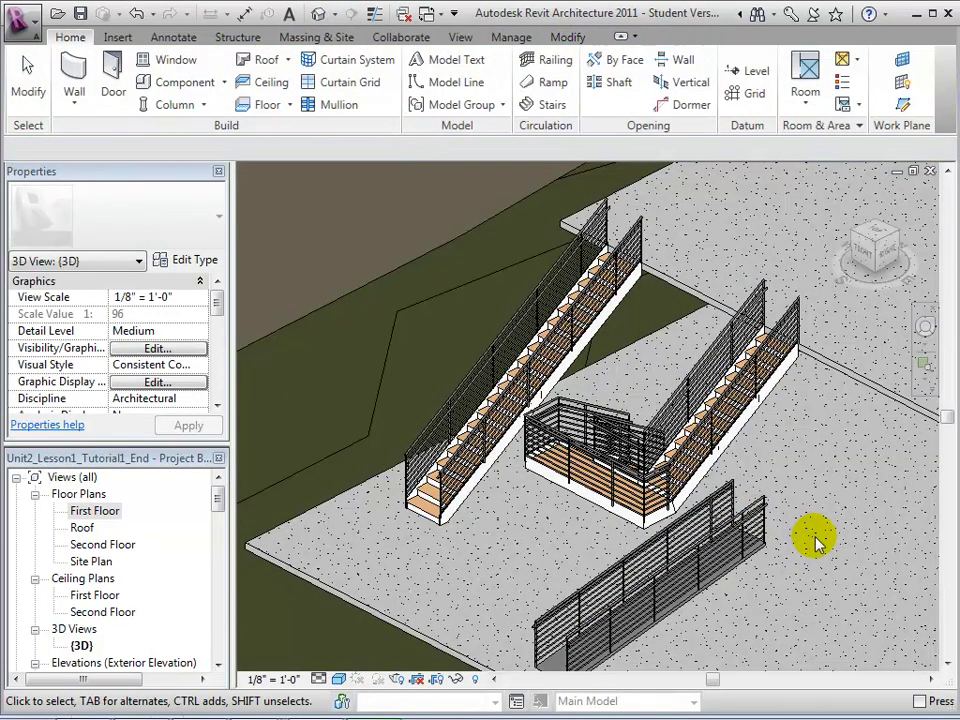
middle_click_drag(816, 540, 810, 460)
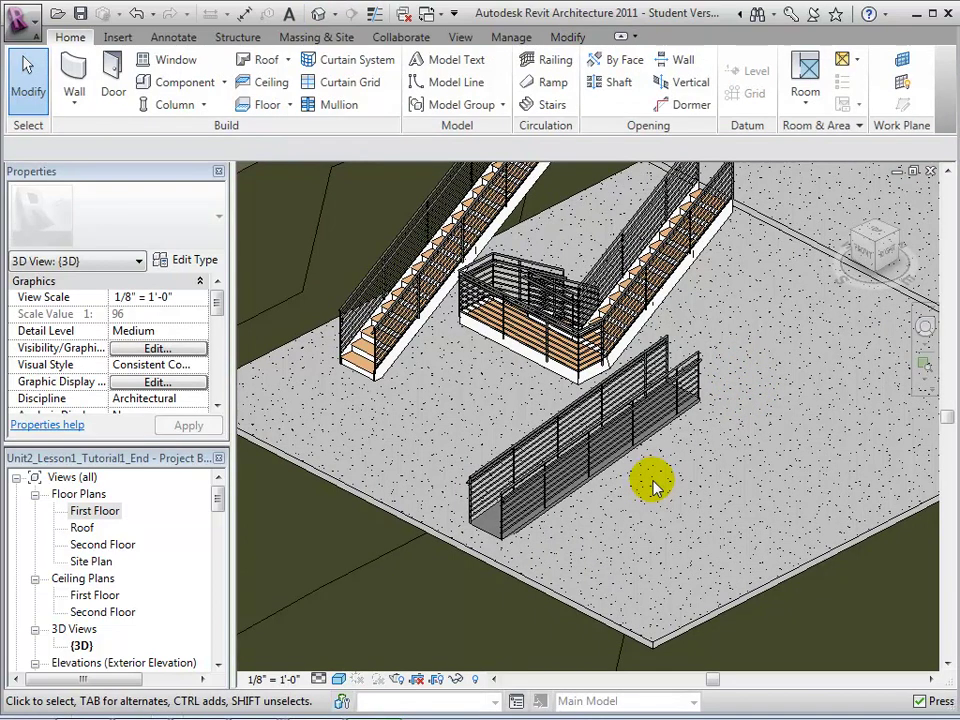
Start another ramp in the First Floor plan and set its top level to First Floor
double_click(100, 511)
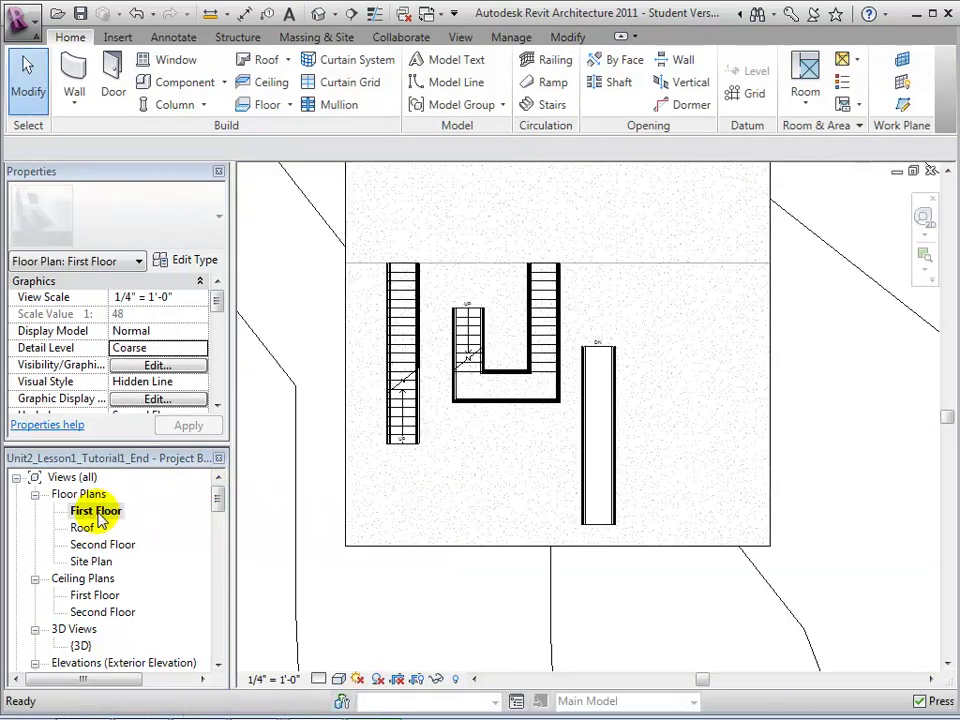
left_click(548, 84)
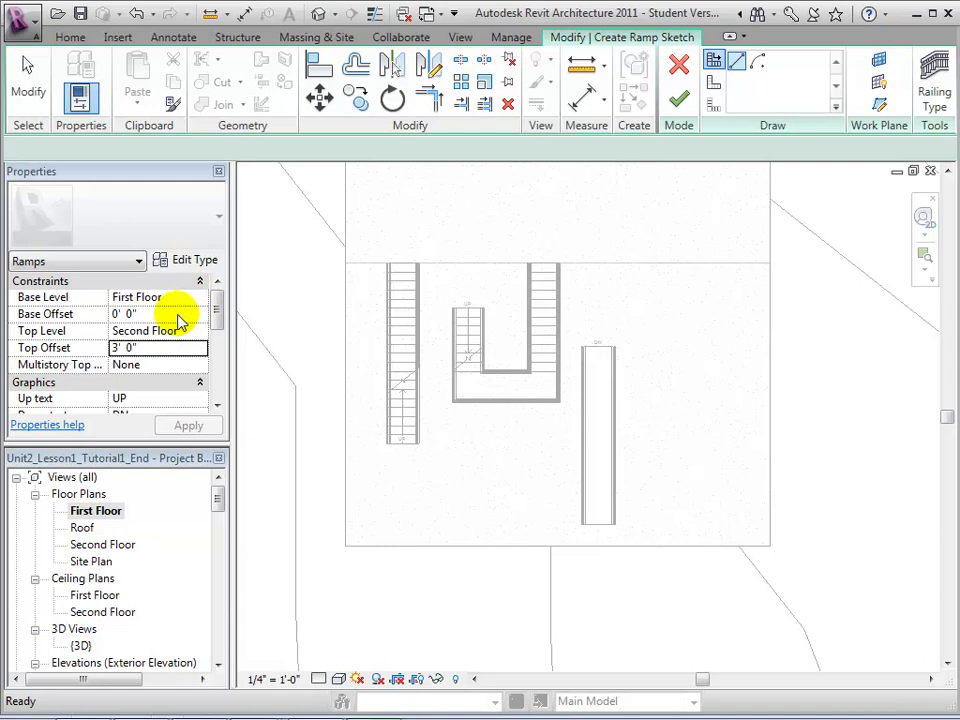
left_click(177, 333)
left_click(198, 336)
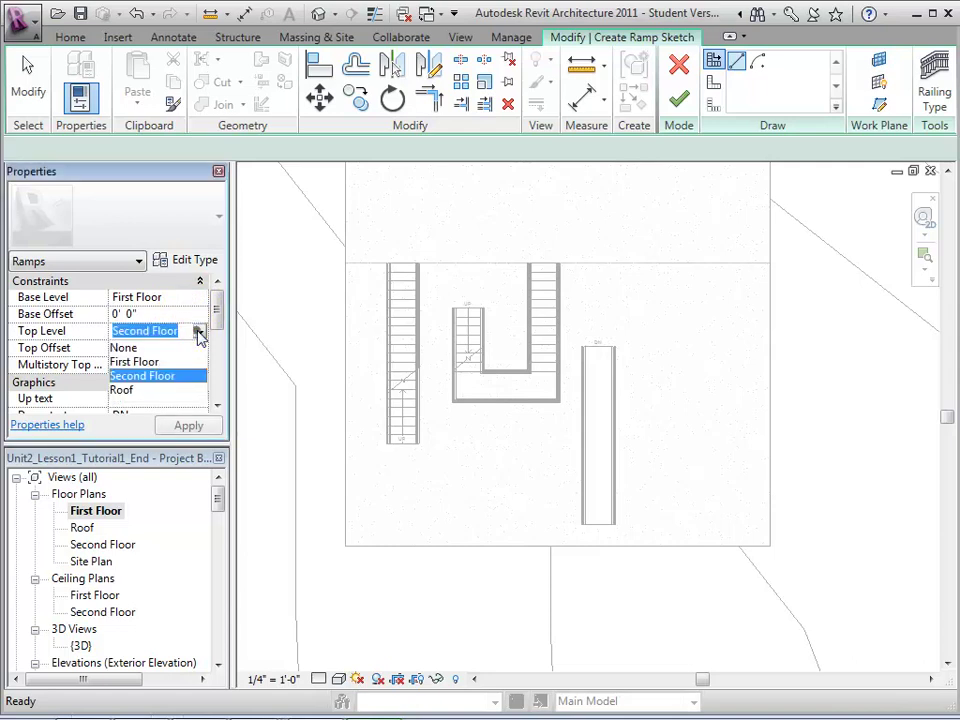
left_click(157, 362)
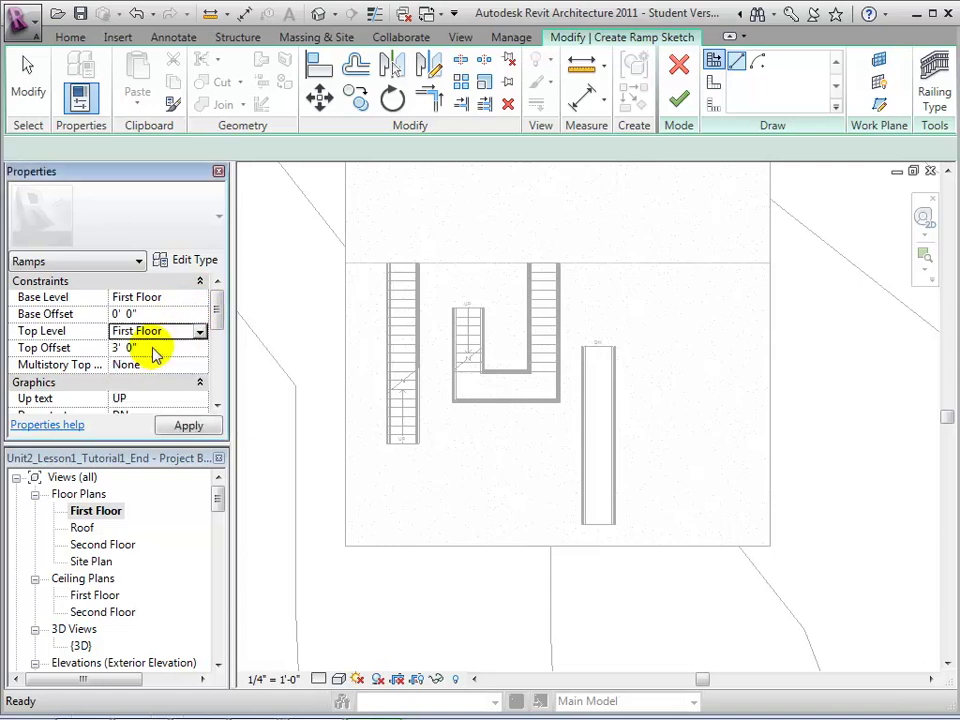
left_click(188, 426)
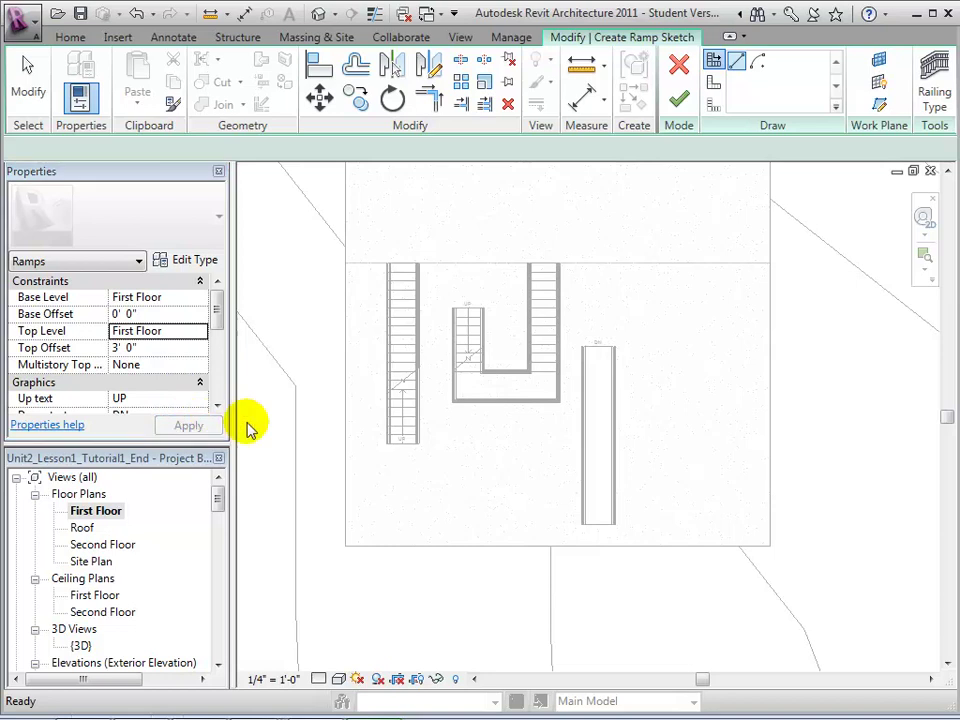
Create an L-shaped ramp from a 7' 6" run up the plan near the slab's edge and a 10' 6" run leftward
left_click(744, 428)
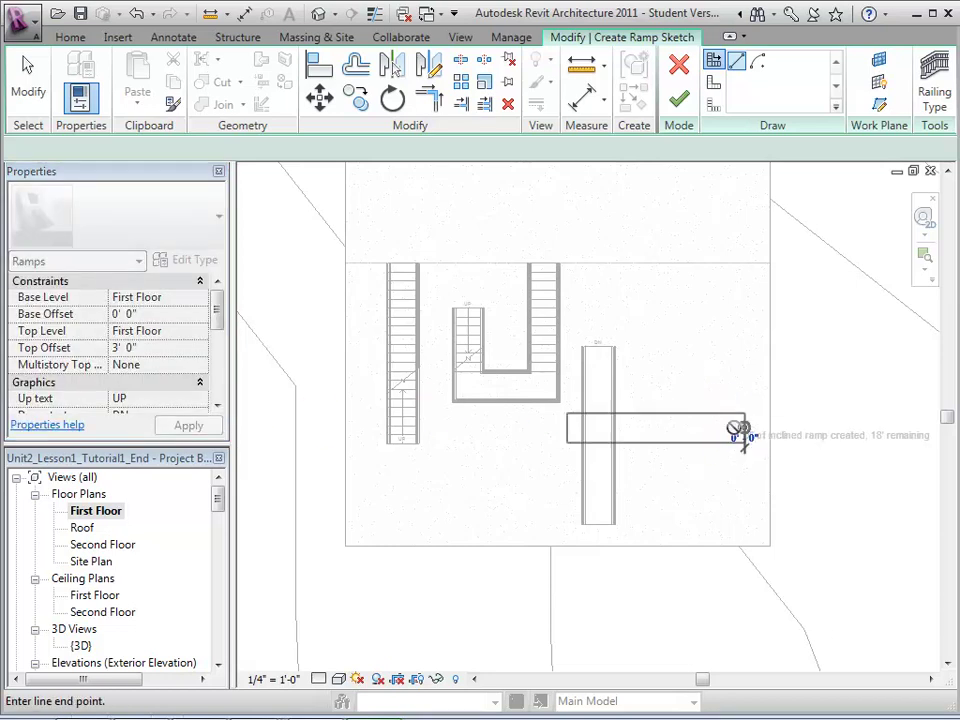
left_click(744, 351)
left_click(708, 322)
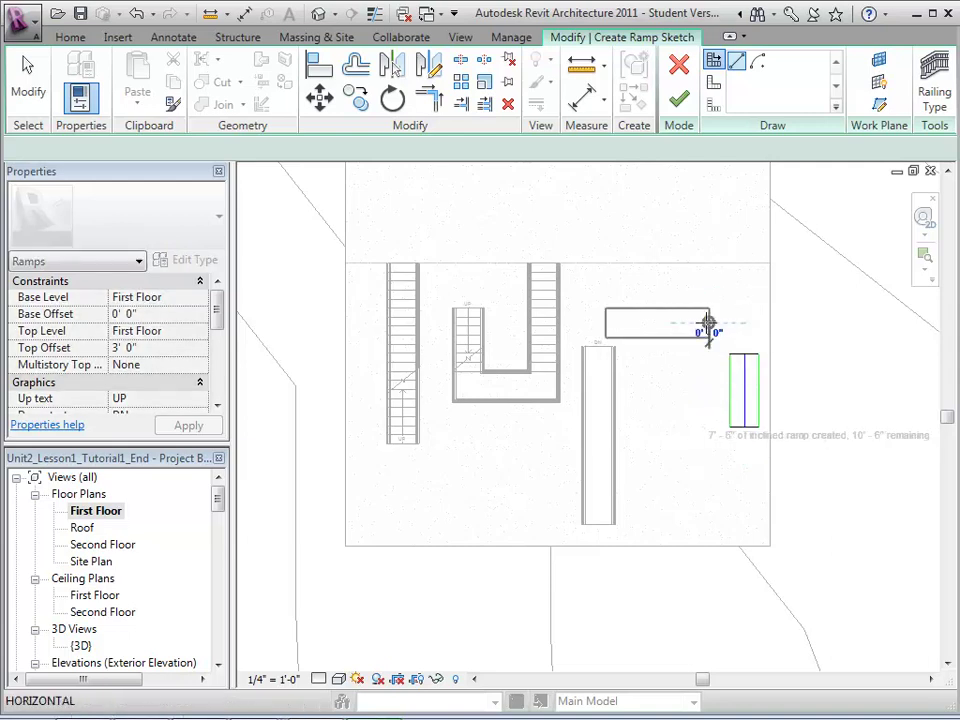
left_click(604, 322)
key("Escape")
key("Escape")
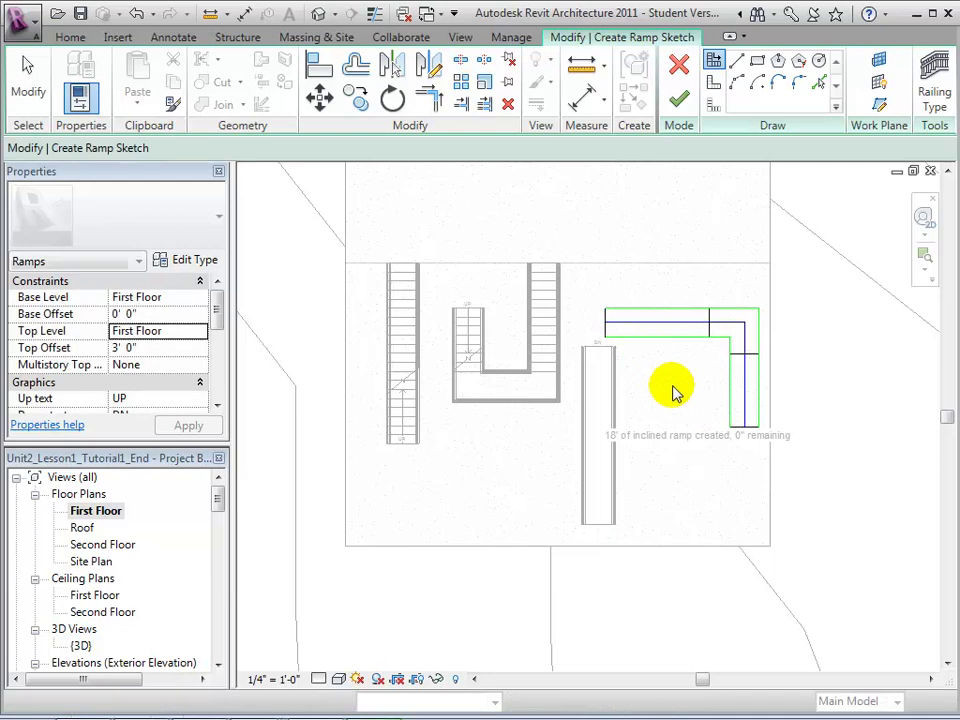
left_click(678, 104)
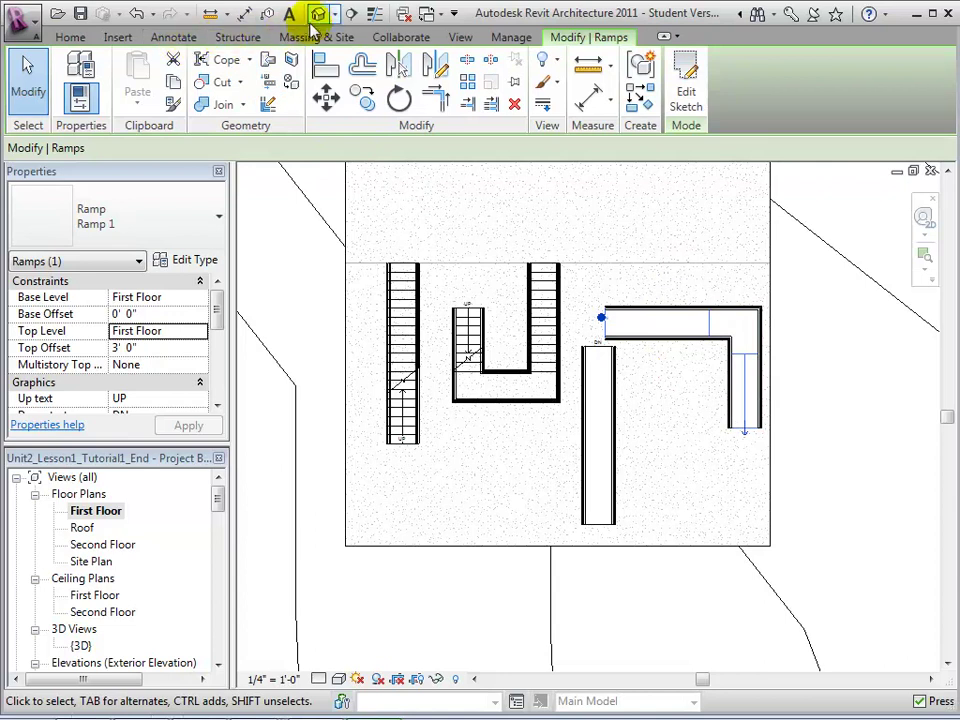
Delete all four pipe guardrails of the straight and L-shaped ramps in the 3D view
left_click(317, 14)
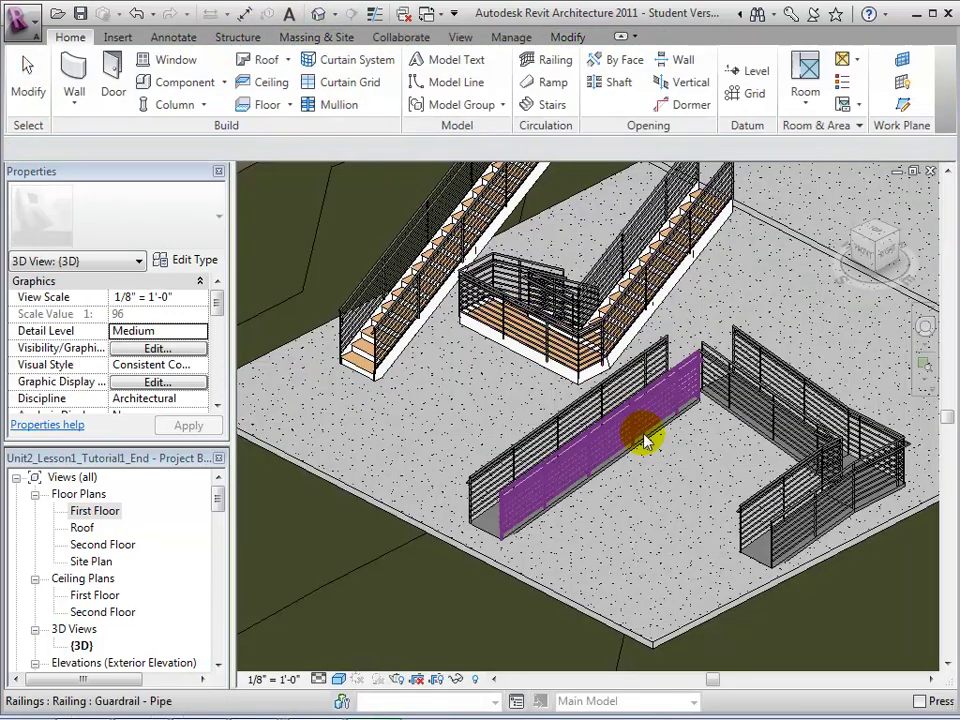
middle_click_drag(716, 498, 641, 432)
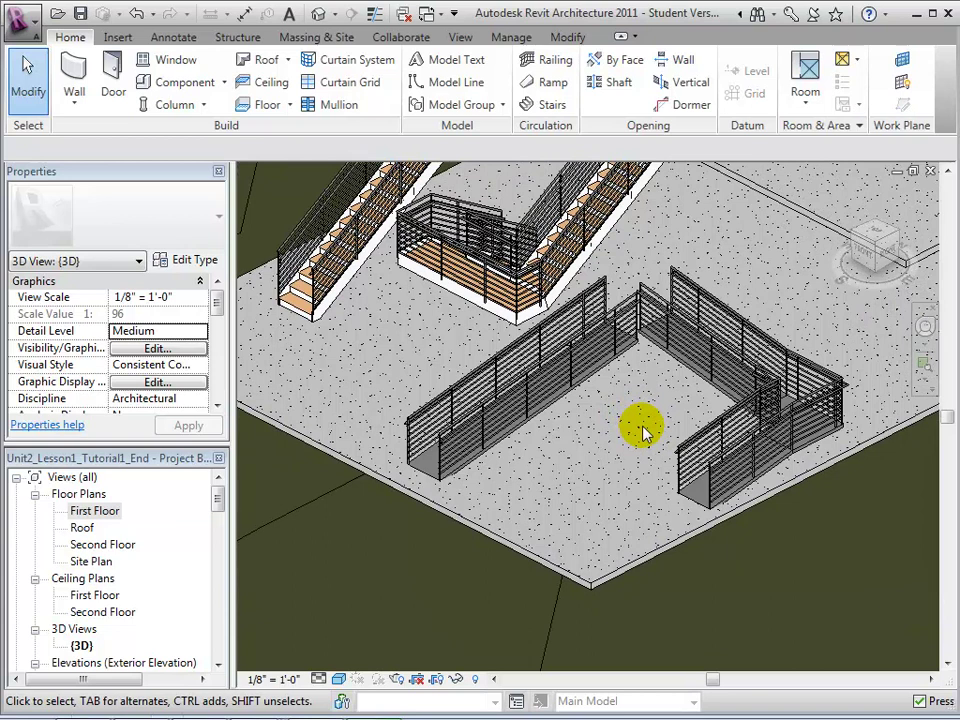
left_click(713, 378)
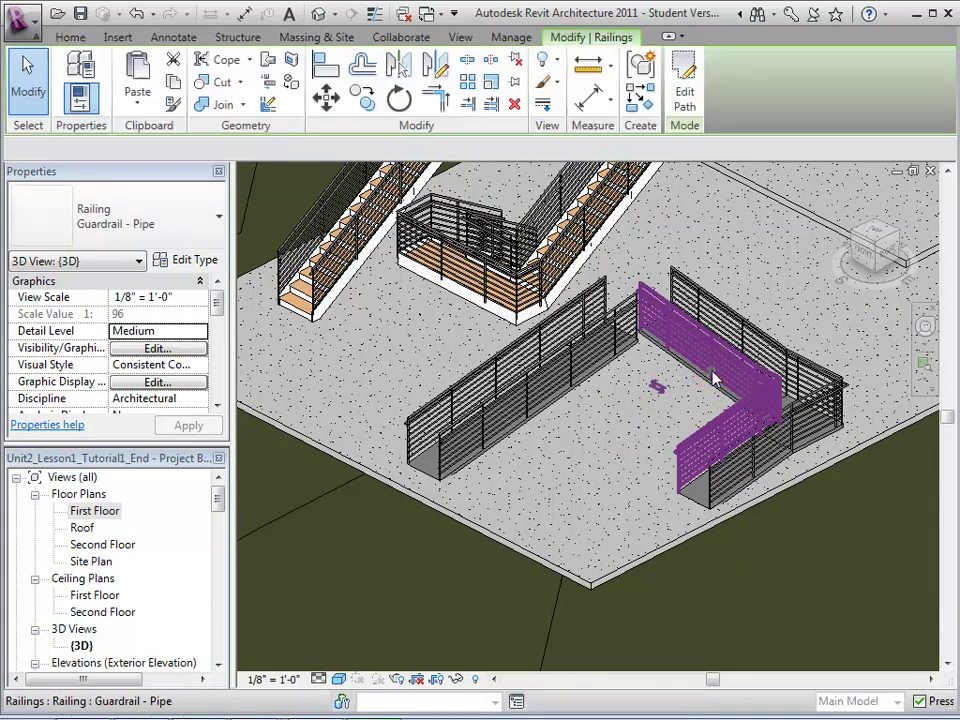
left_click(790, 368, "ctrl")
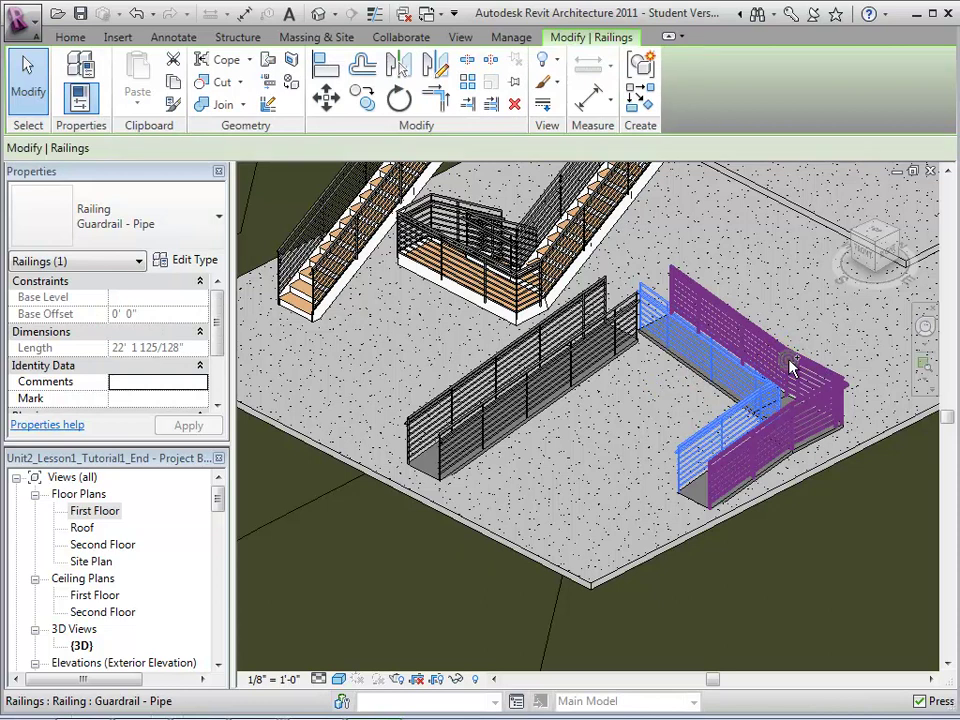
left_click(555, 337, "ctrl")
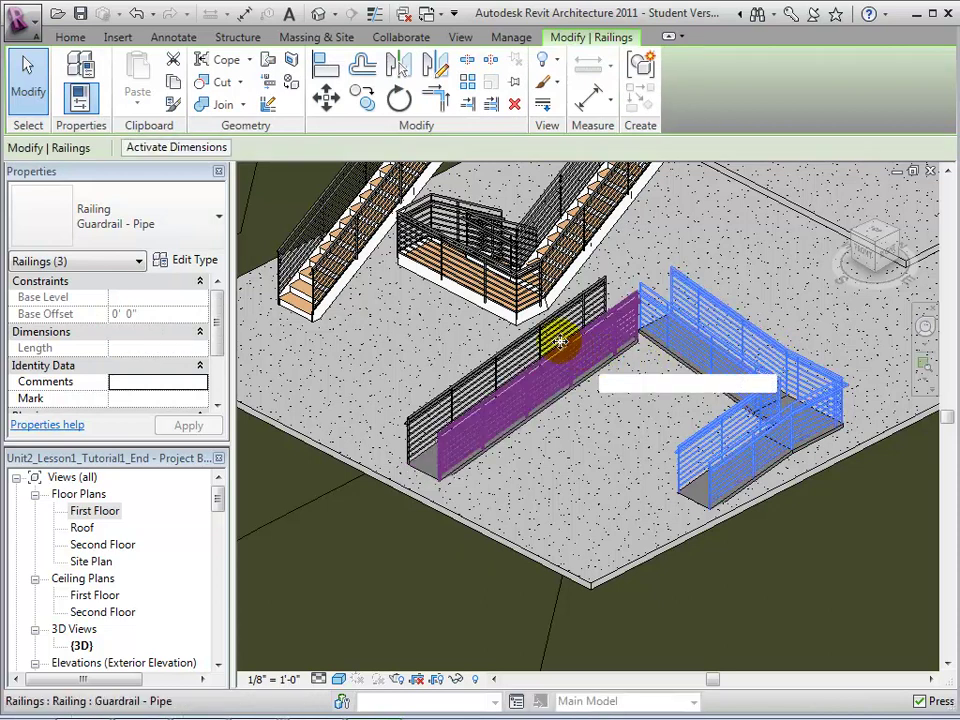
left_click(552, 337, "ctrl")
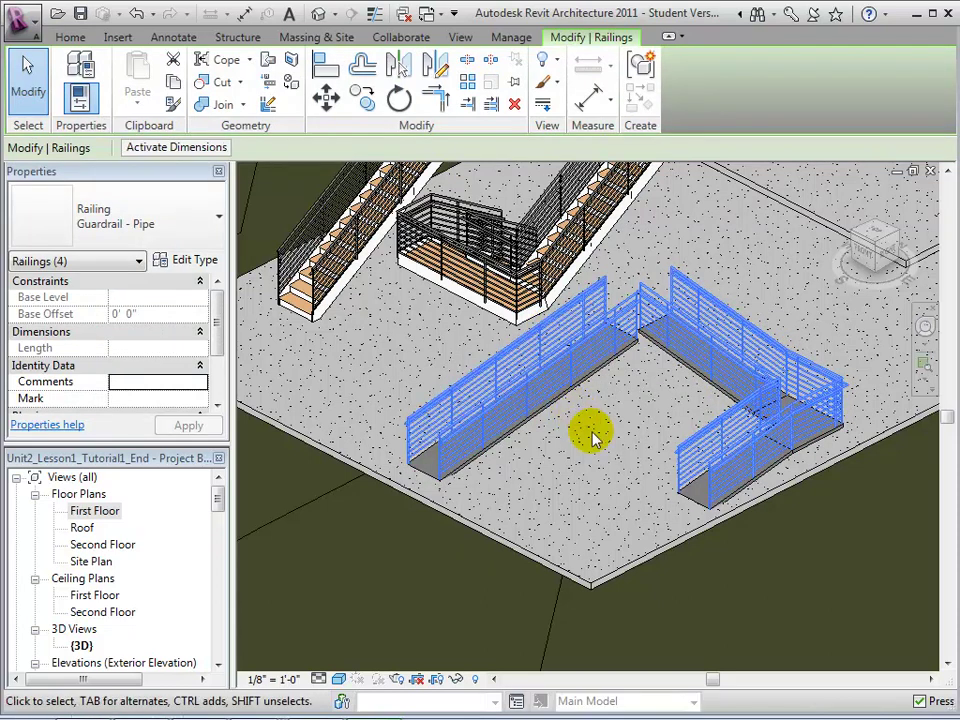
key("Delete")
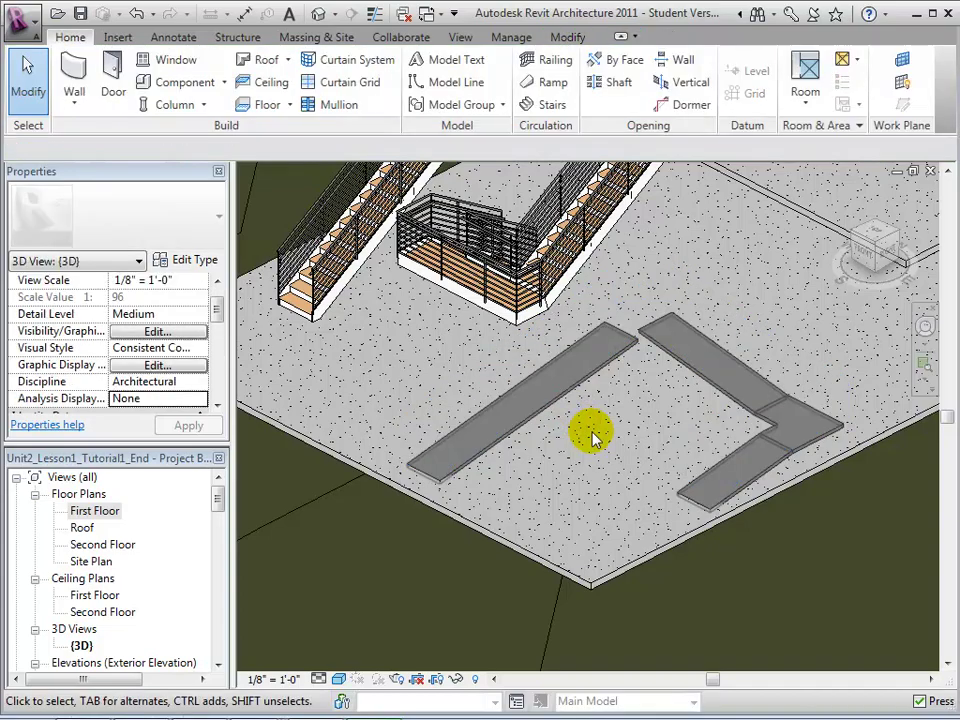